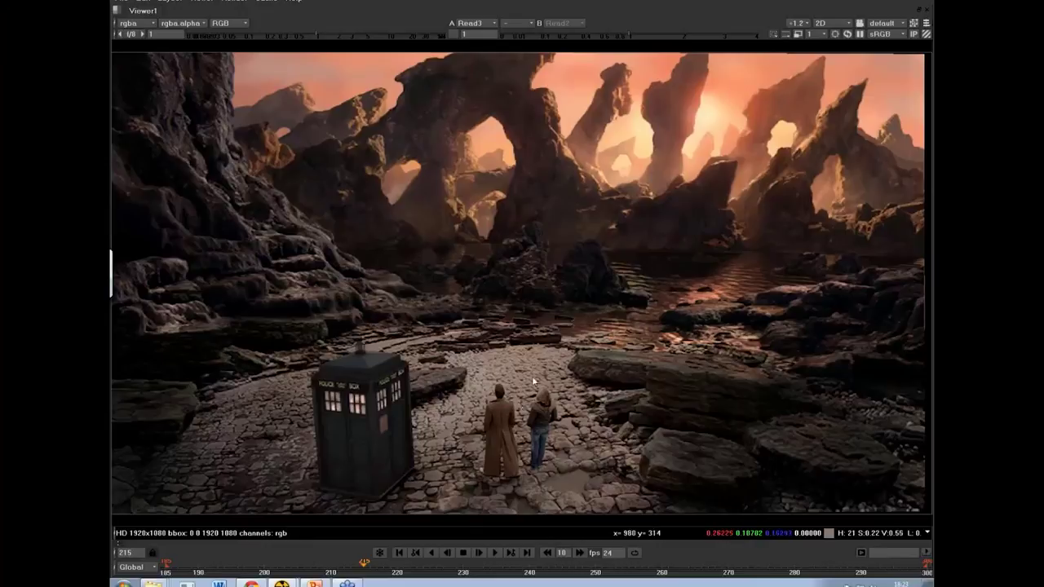
View the final comp (Read2), restore the full layout, and display the drWho_mattePainting.jpg element in the viewer
key("2")
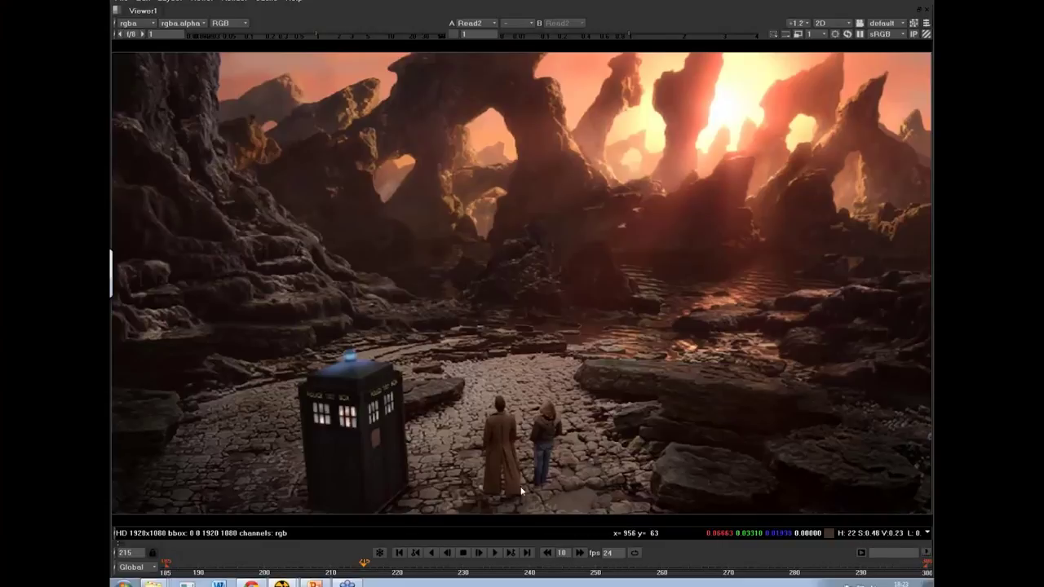
key("space")
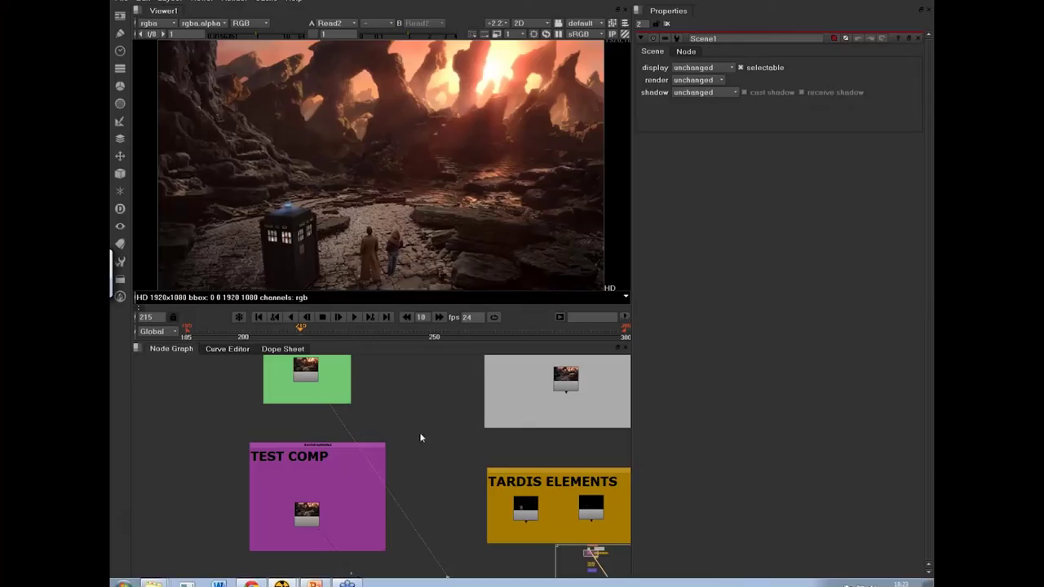
mouse_move(520, 421)
middle_mouse_down()
mouse_move(362, 527)
mouse_move(298, 521)
middle_mouse_up()
left_click(348, 483)
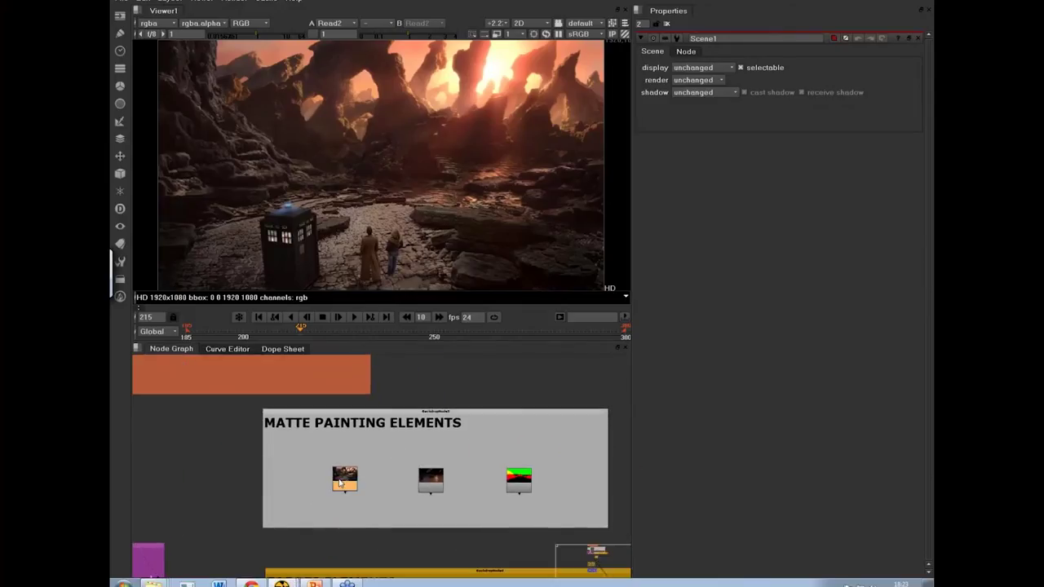
key("1")
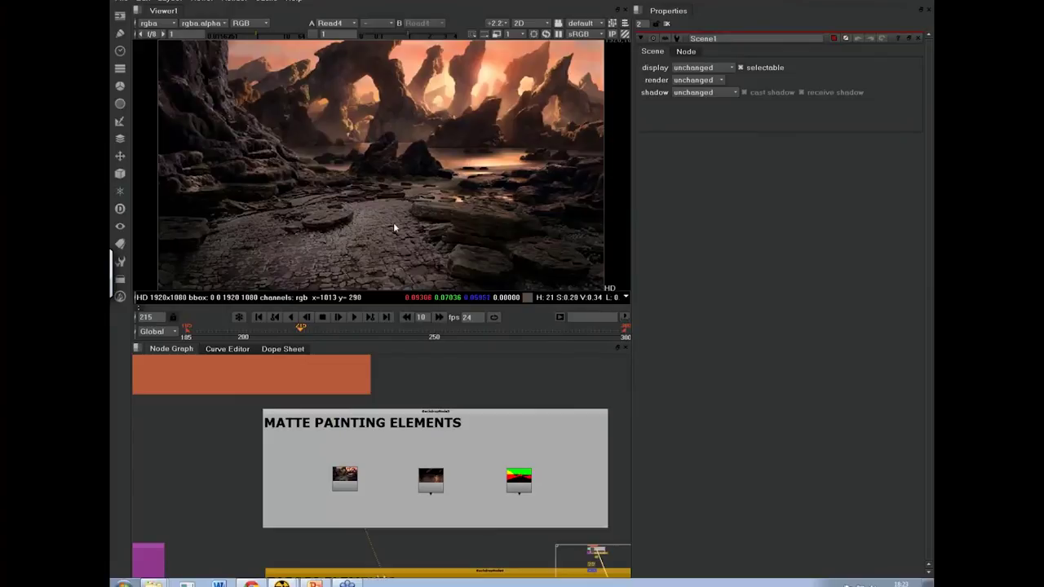
Display the oily sea element from the matte painting group and check its alpha channel
middle_click_drag(414, 452, 354, 462)
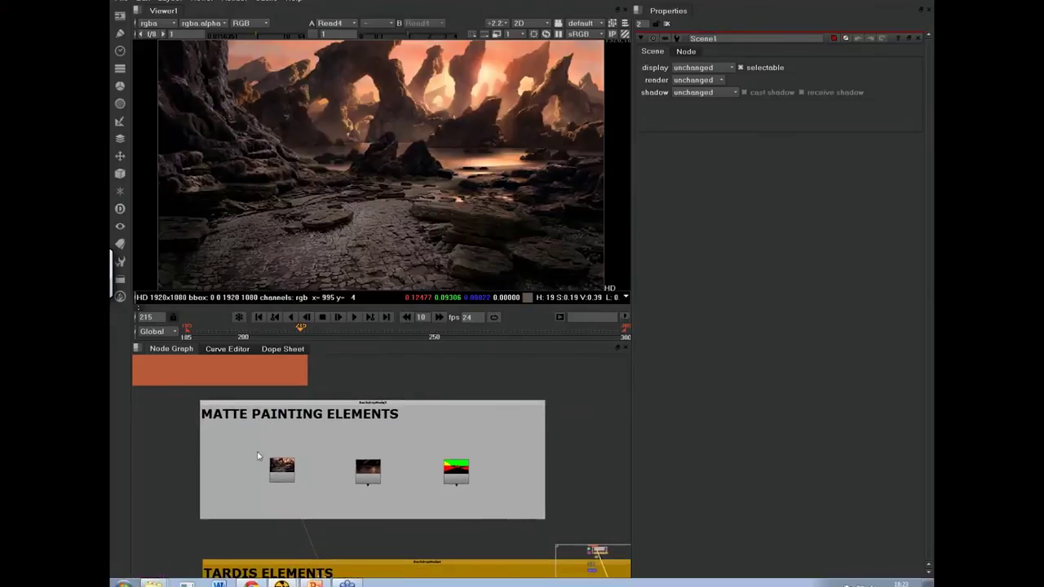
scroll(302, 461, "up", 3)
left_click_drag(414, 469, 420, 465)
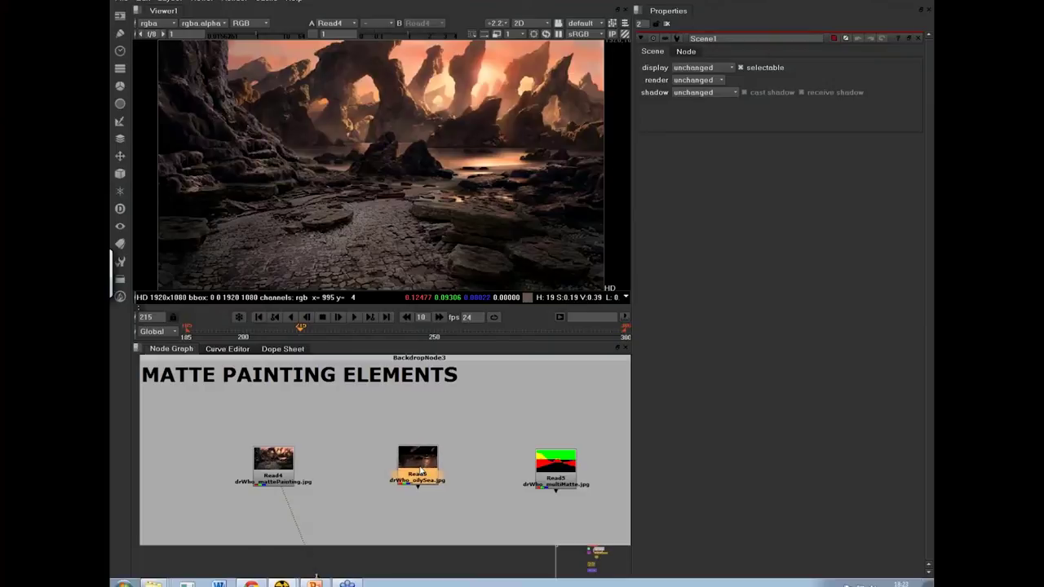
key("1")
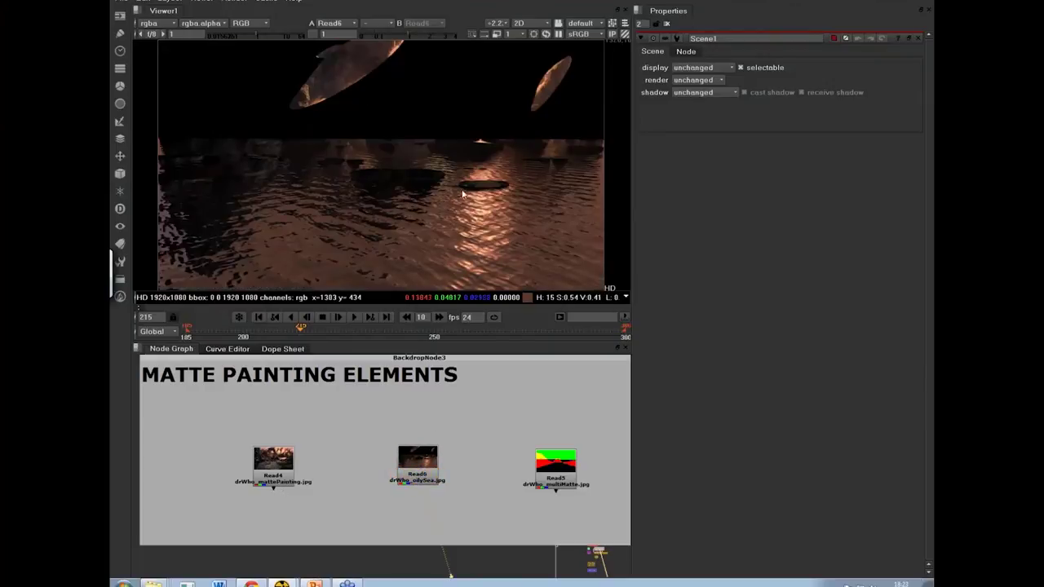
key("a")
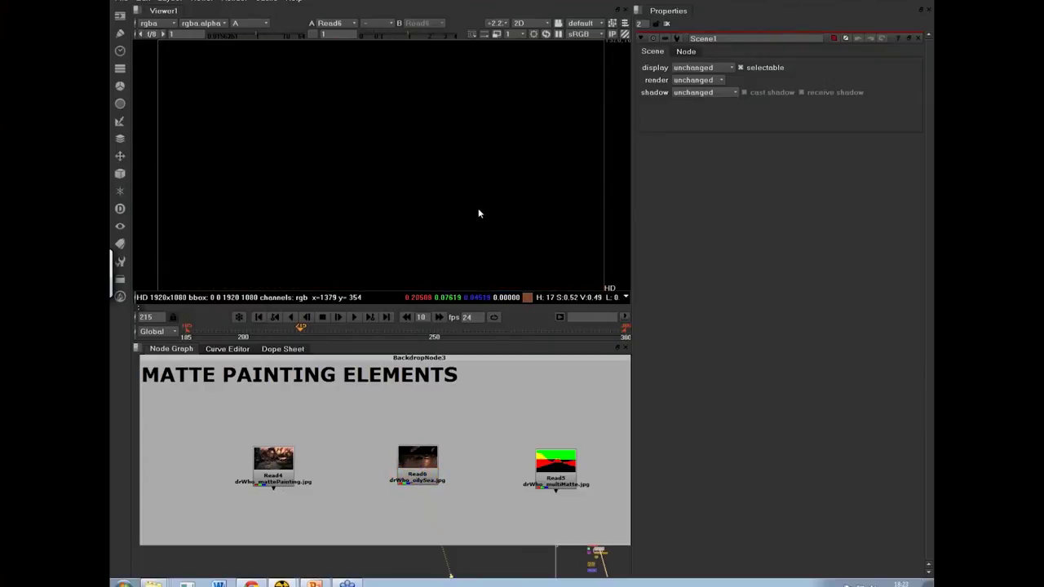
key("a")
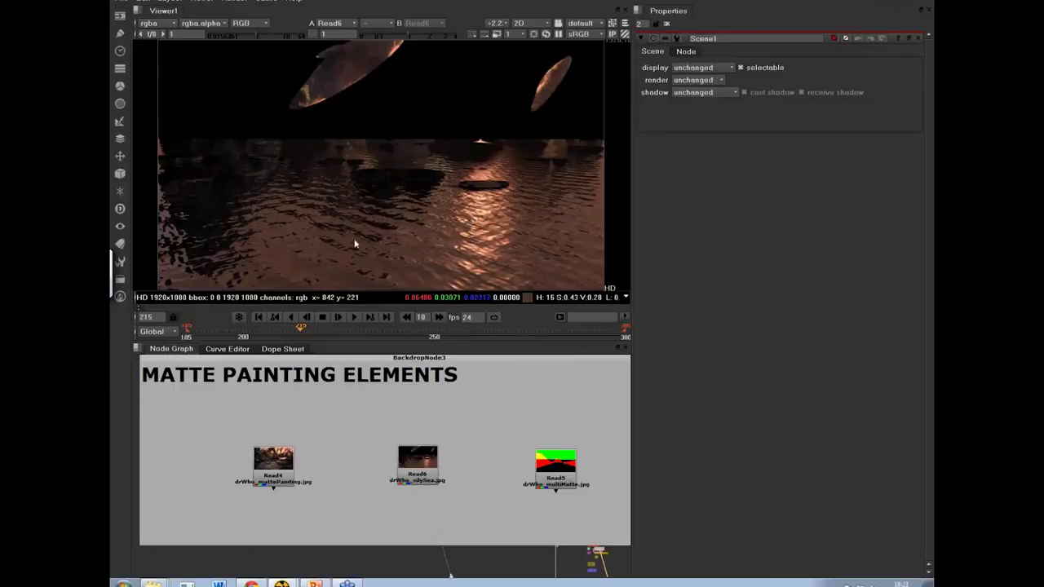
Display drWho_multiMatte.jpg and inspect its red, green and blue channels one at a time before returning to full colour
left_click(558, 473, "ctrl+shift")
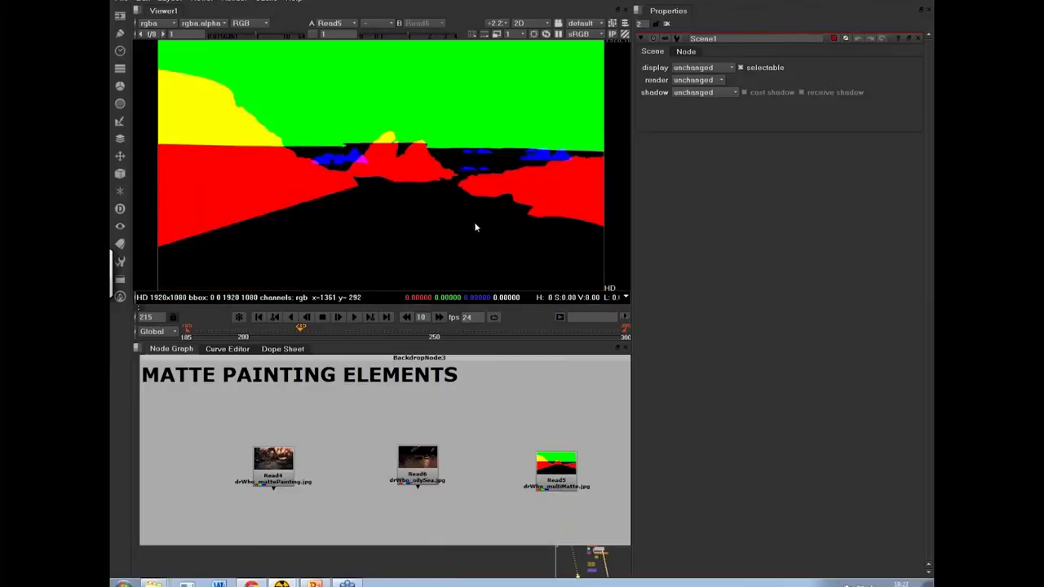
key("r")
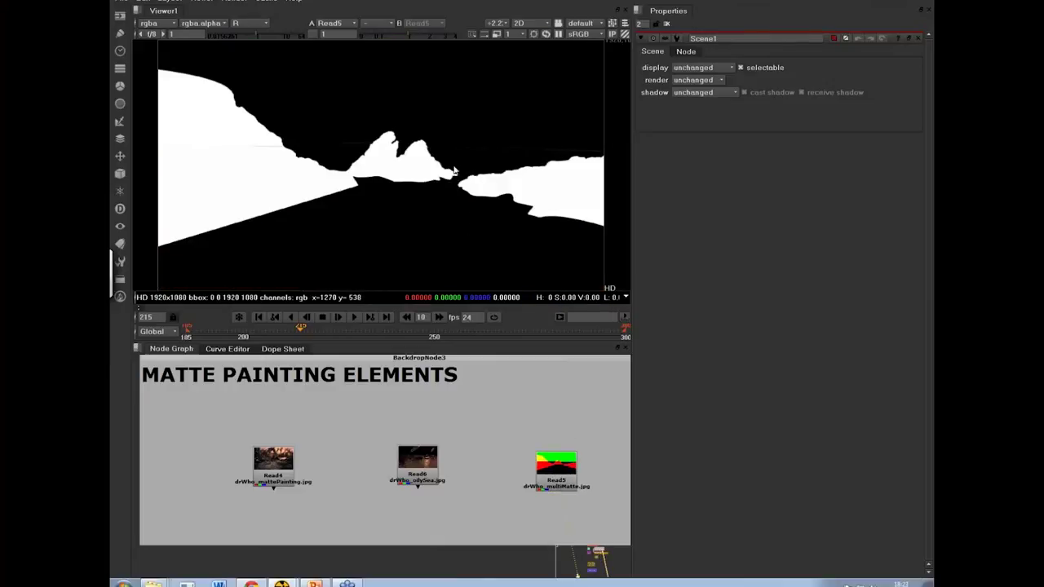
key("g")
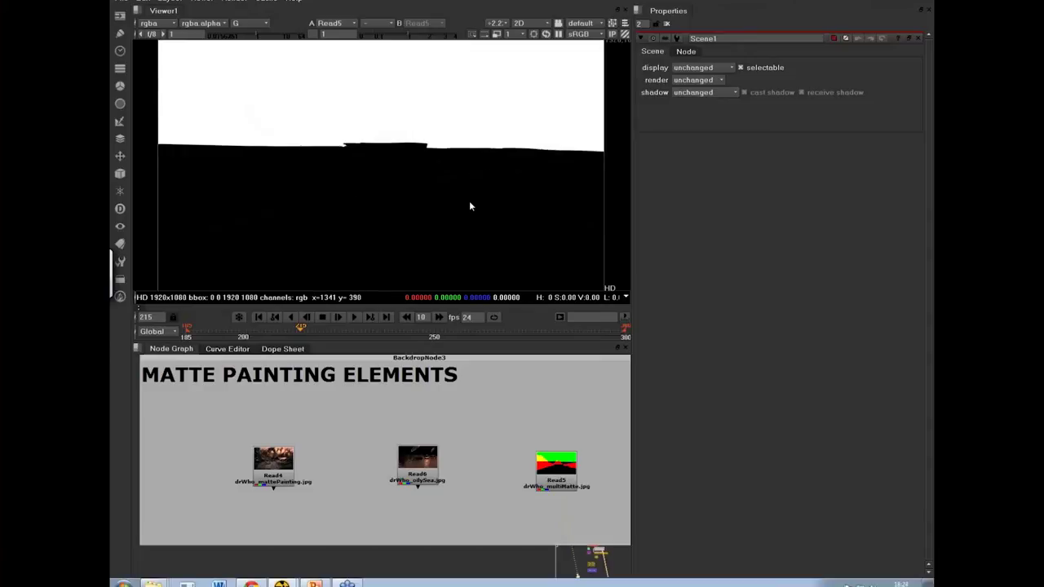
key("b")
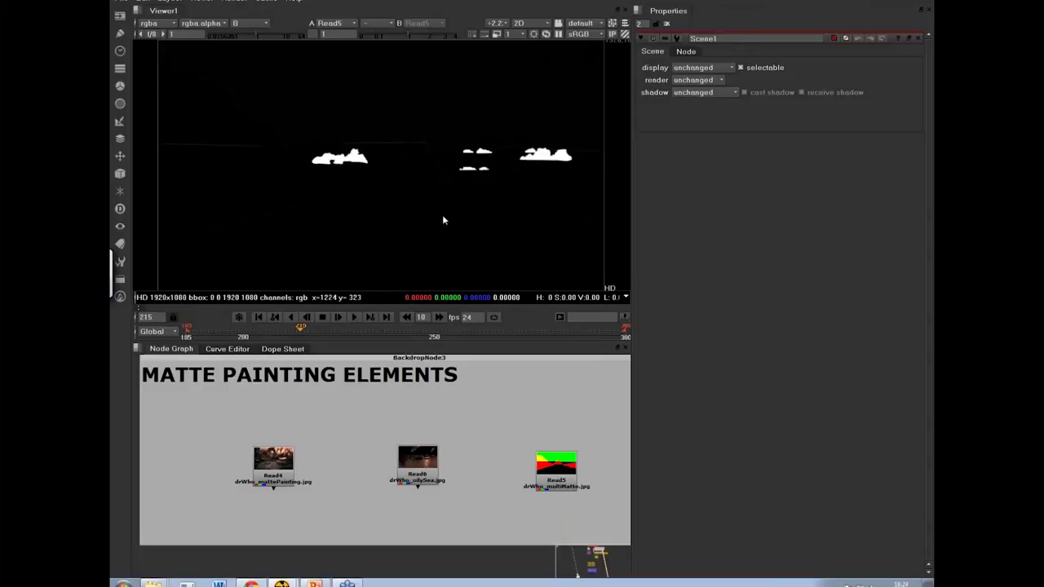
key("b")
Compare the matte painting (Read4) with the multi-matte (Read5) in the viewer and check the multi-matte's alpha channel
left_click(420, 464)
left_click(281, 471)
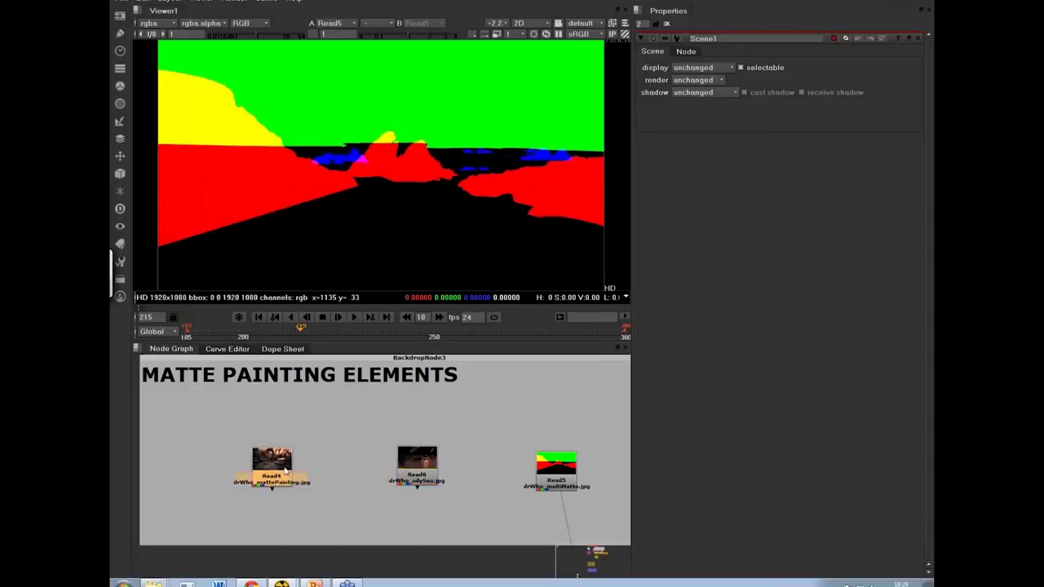
key("1")
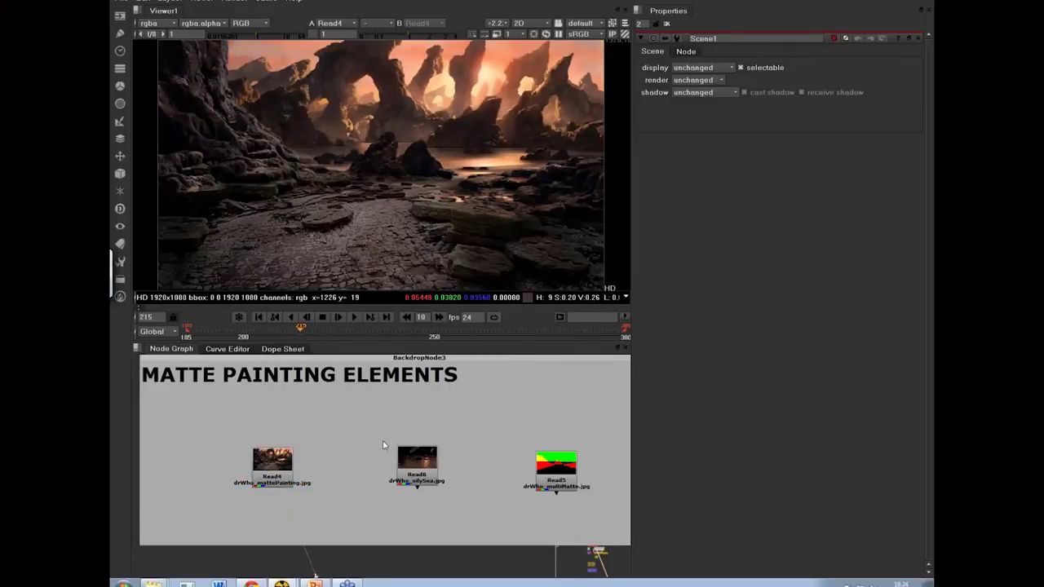
left_click(549, 476)
middle_click_drag(491, 465, 492, 458)
left_click_drag(554, 468, 552, 468)
key("1")
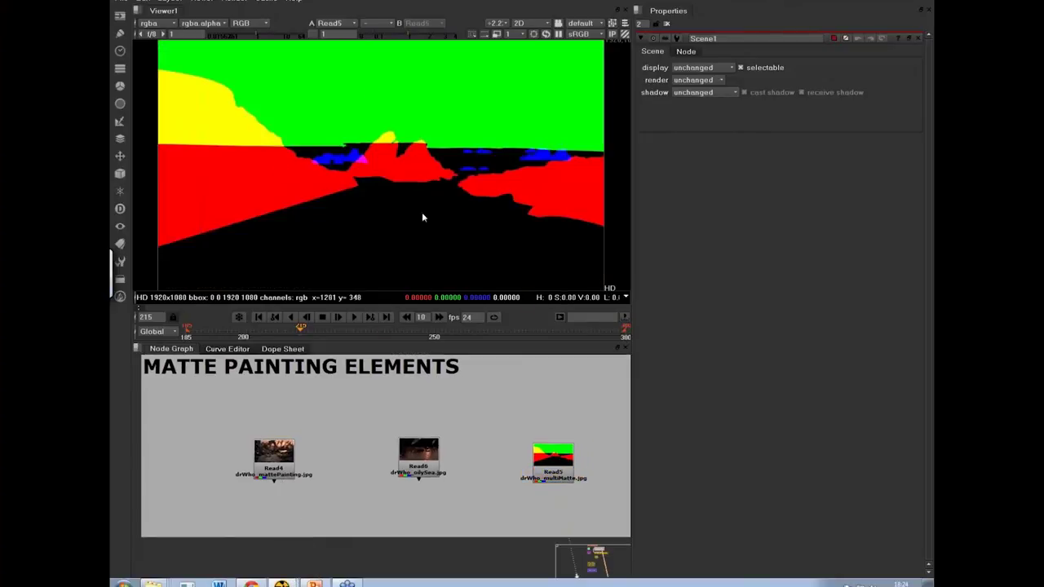
key("a")
key("a")
Survey the element groups in an enlarged node graph, then display the Tardis ambient pass in the viewer
key("space")
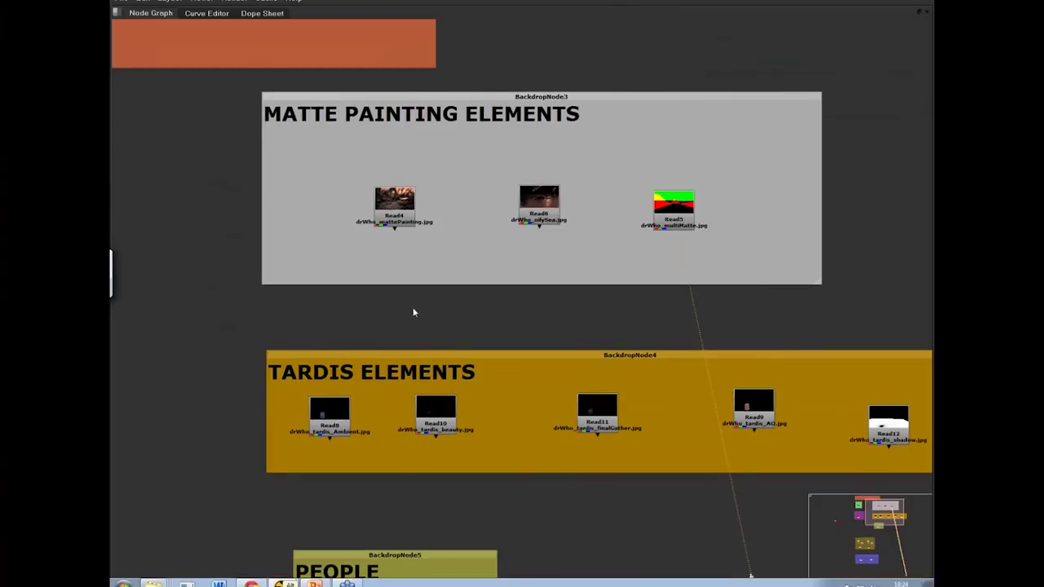
middle_click_drag(413, 312, 429, 366, "alt")
left_click_drag(432, 393, 354, 438, "alt")
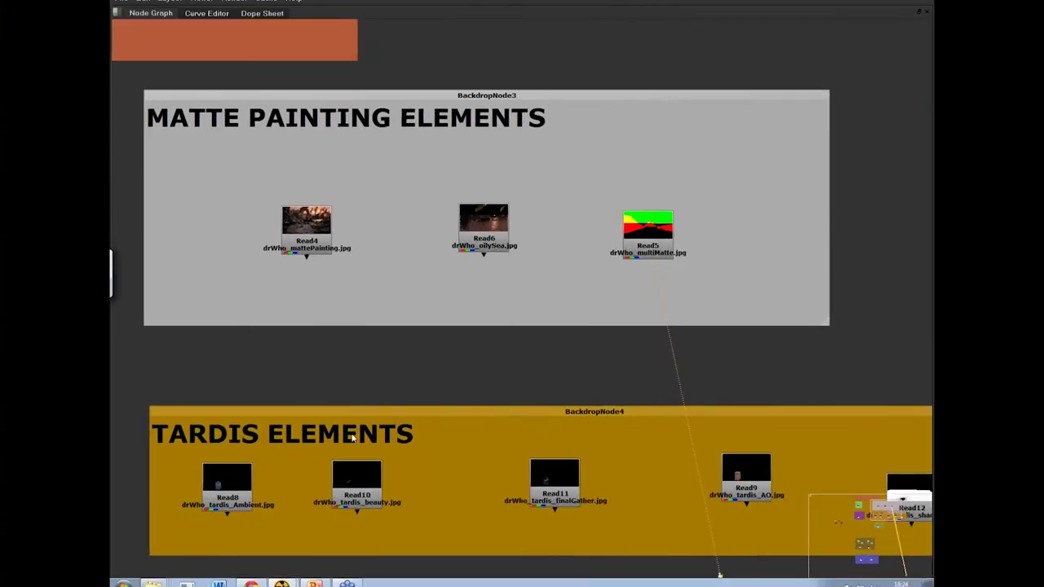
key("space")
left_click(228, 491)
key("1")
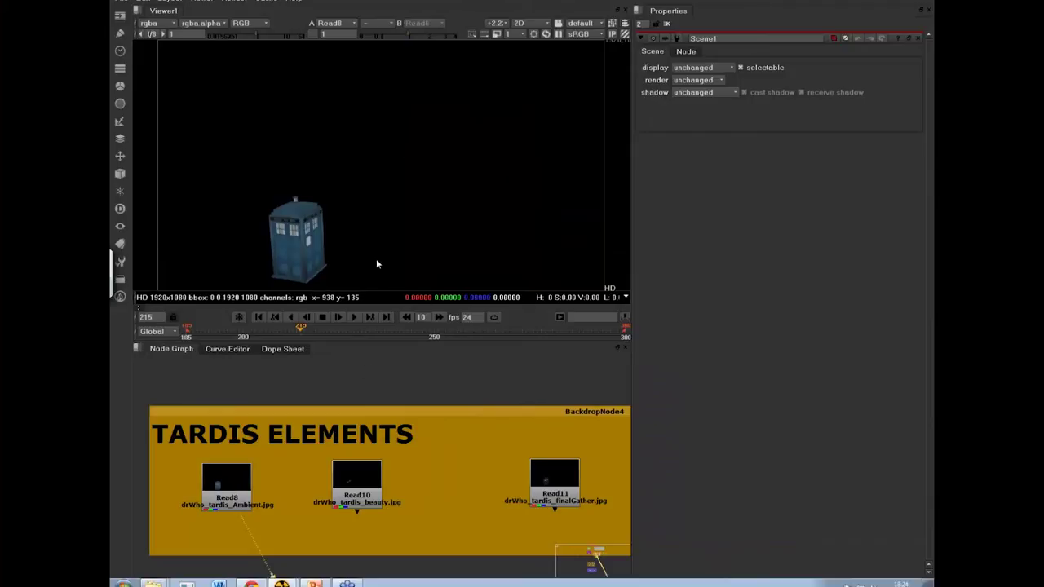
Display the Tardis beauty pass and the final gather pass in turn
left_click(378, 463)
key("1")
left_click(554, 481)
key("1")
Display the Tardis ambient occlusion pass (Read9) and the shadow pass (Read12) in turn
middle_click_drag(451, 381, 310, 359)
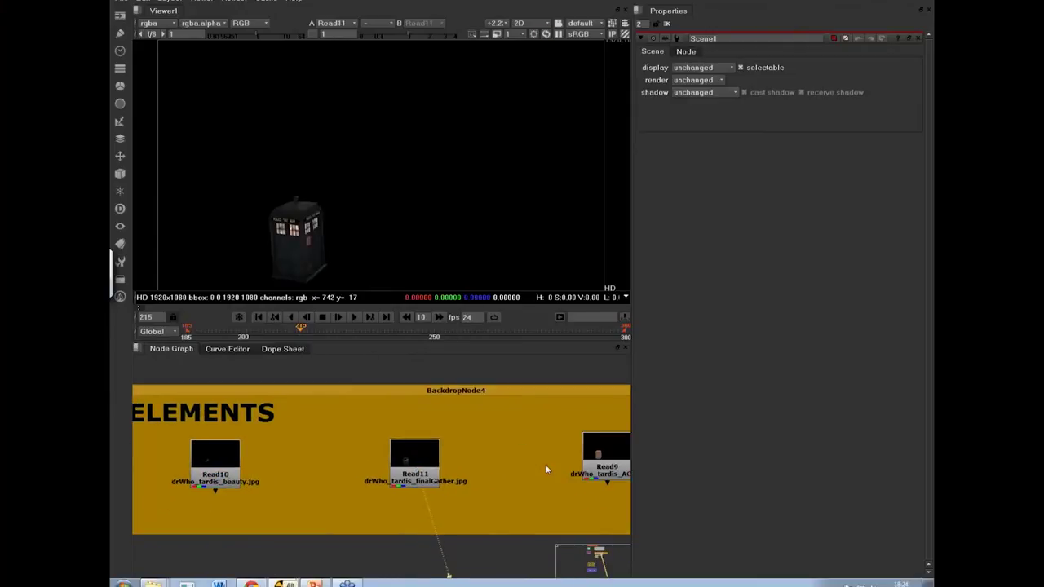
middle_click_drag(605, 450, 379, 454)
left_click(379, 447)
key("1")
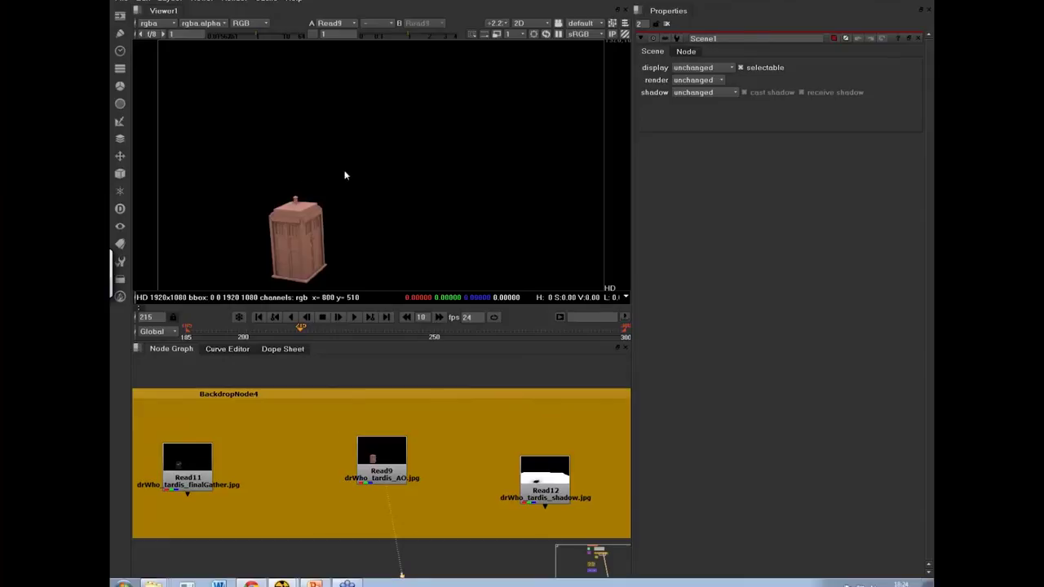
left_click(543, 480)
key("1")
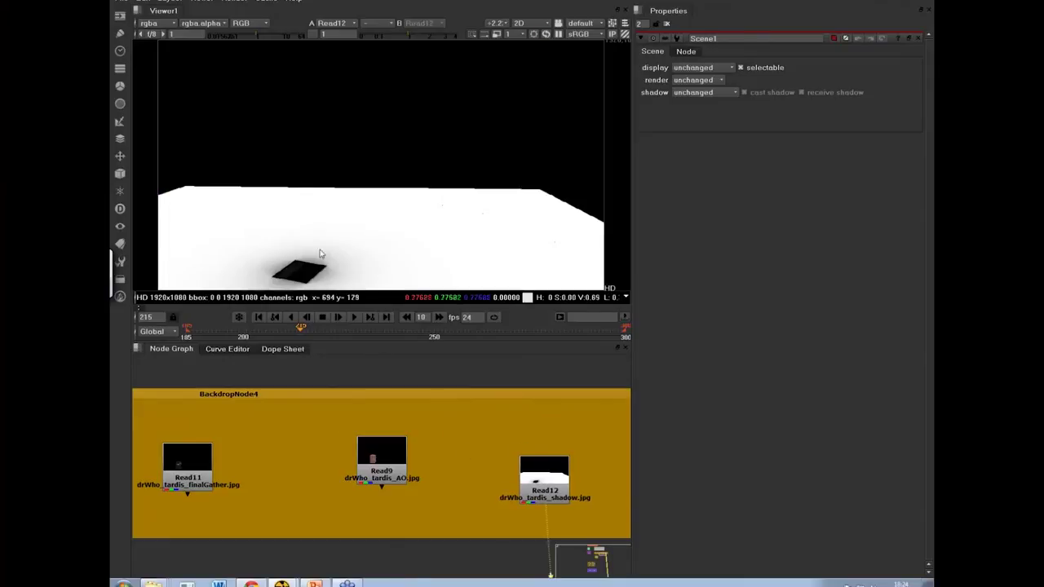
Display the drWho_peoplePlate.jpg element from the PEOPLE group in the viewer
scroll(471, 451, "down", 3)
middle_click_drag(368, 496, 409, 486)
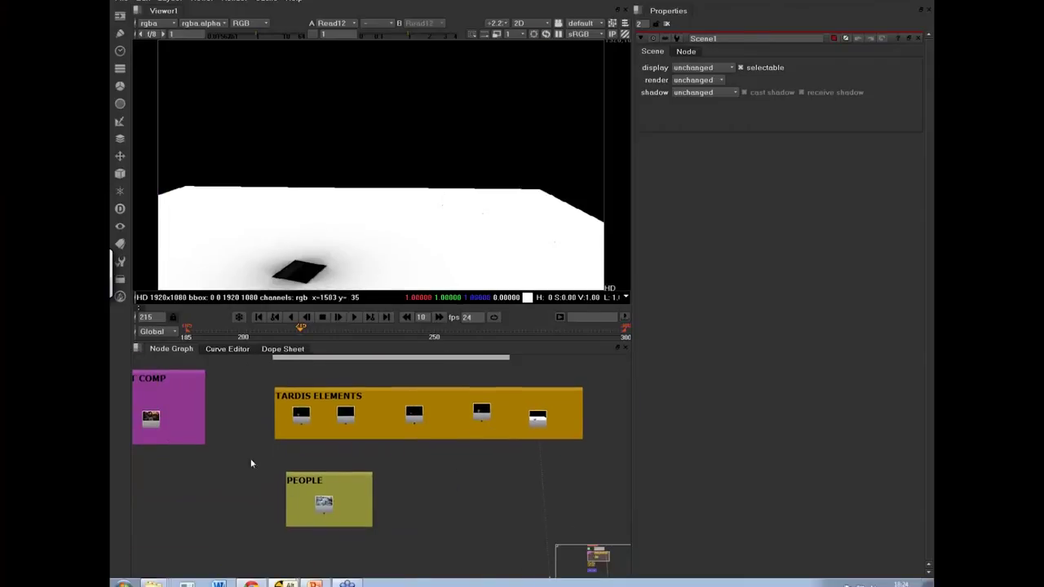
left_click_drag(252, 463, 271, 454, "alt")
scroll(381, 522, "up", 4)
left_click(378, 520)
key("1")
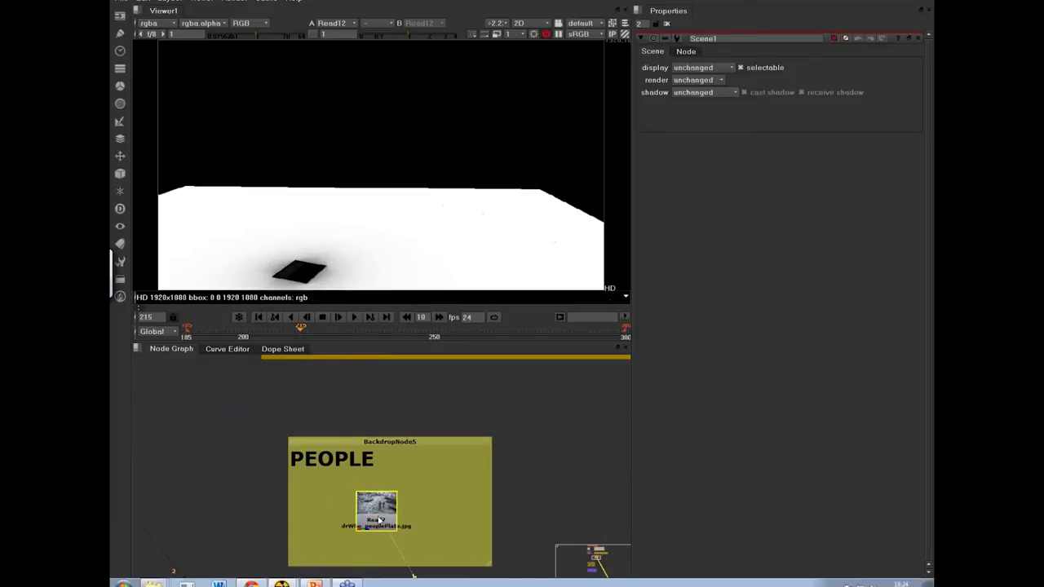
key("1")
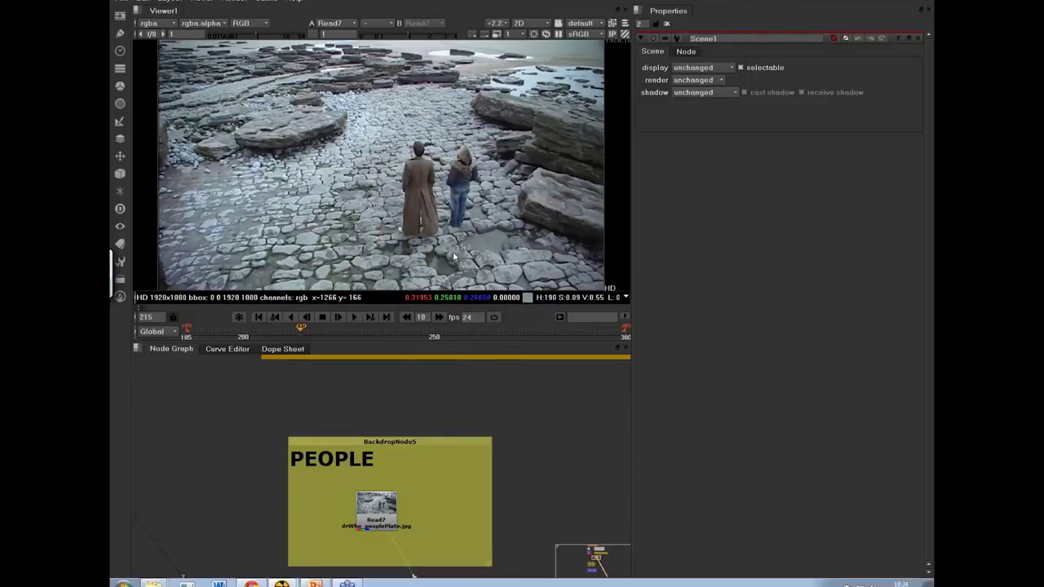
left_click_drag(394, 217, 327, 420)
right_click(245, 439)
left_click(214, 470)
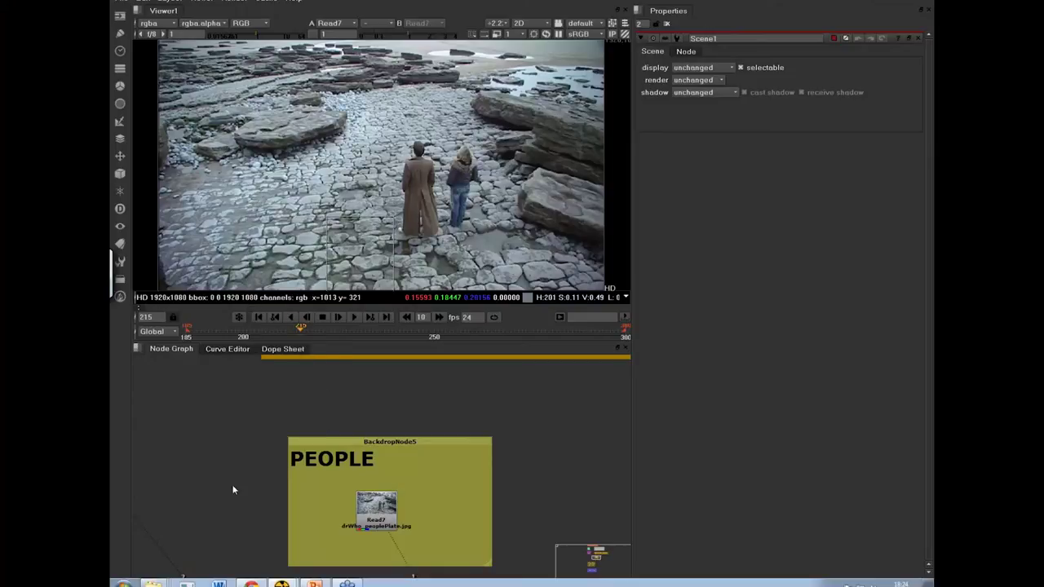
Display the image from the TEST COMP group (Read3) in the viewer
scroll(357, 461, "down", 2)
middle_click_drag(319, 452, 463, 509)
left_click(231, 420)
key("1")
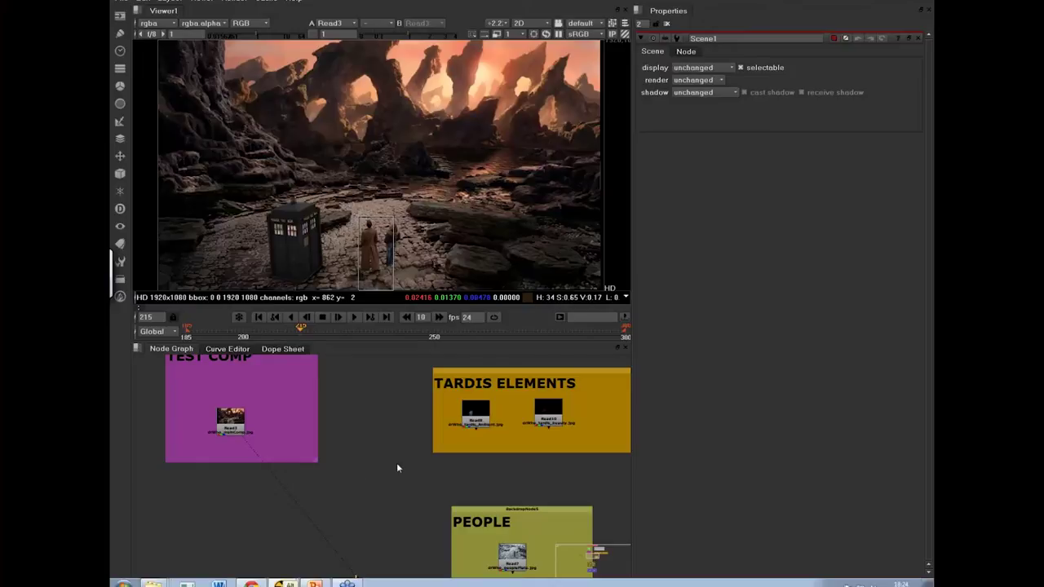
Find the Chromakeying & Projection BG group and display its first green screen plate (Read17)
middle_click_drag(416, 530, 350, 424)
middle_click_drag(414, 489, 378, 382)
middle_click_drag(406, 562, 476, 484)
middle_click_drag(308, 433, 387, 399)
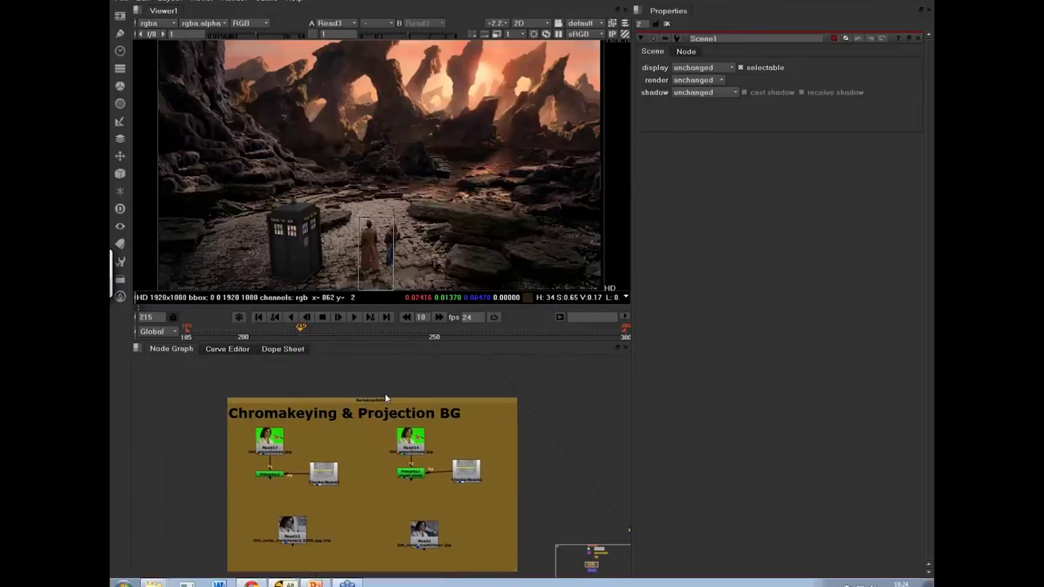
left_click(276, 450)
key("1")
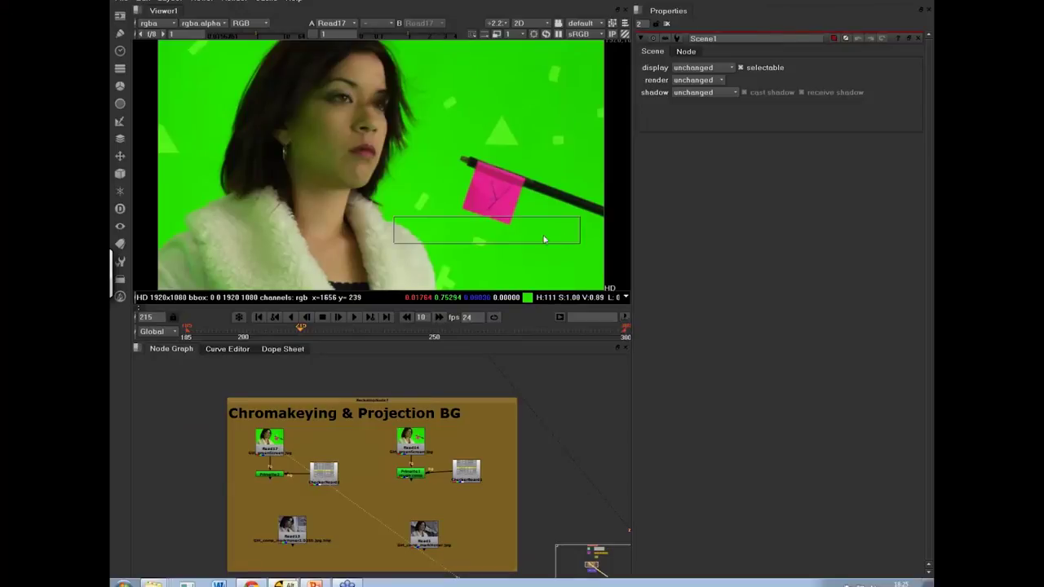
Open the settings of the Primatte2 node and display its output in the viewer
scroll(276, 468, "up", 2)
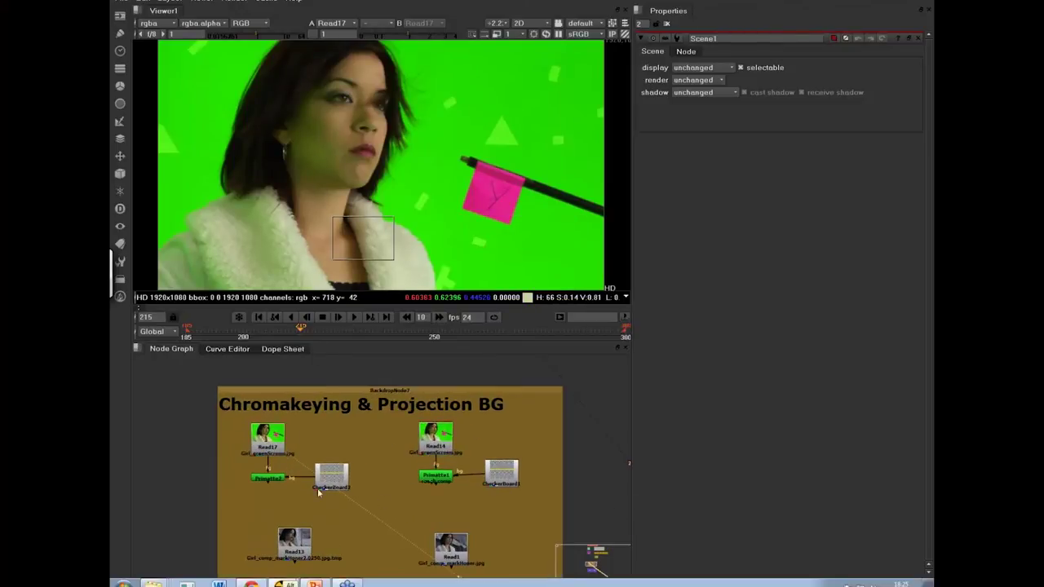
scroll(319, 491, "up", 2)
left_click(254, 475)
double_click(258, 474)
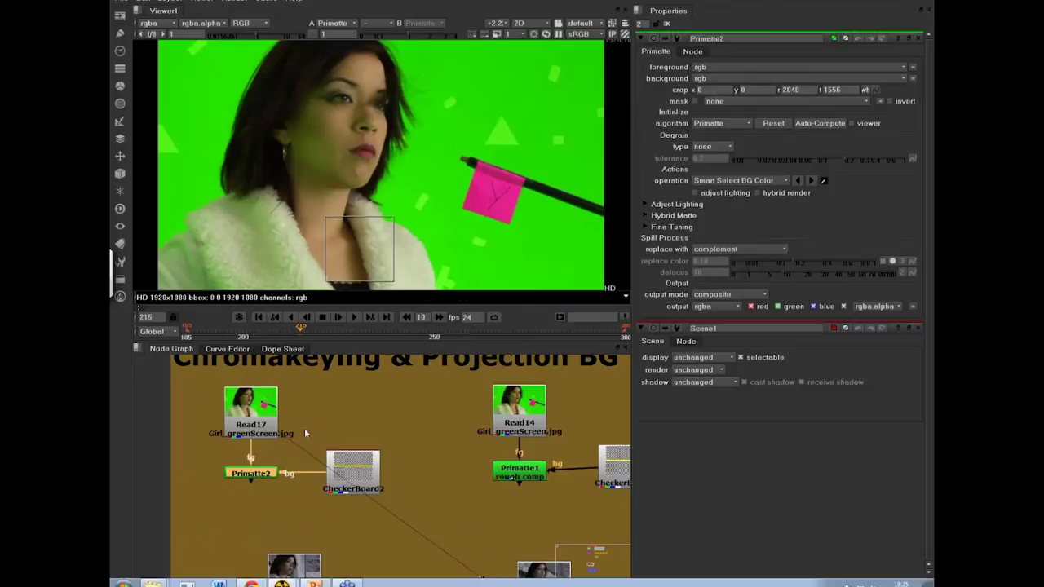
key("1")
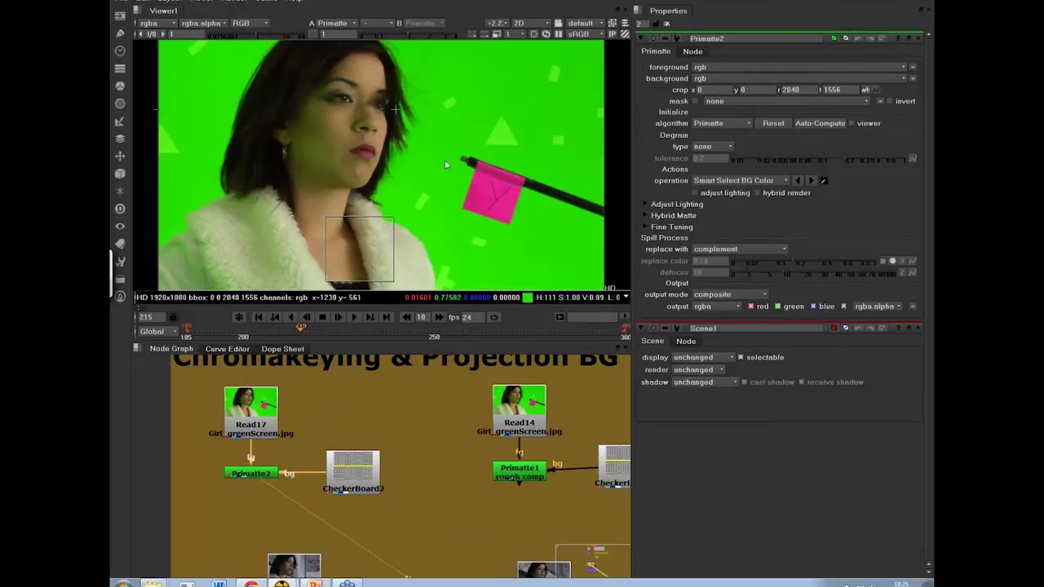
Inspect the alpha matte of the Primatte1 rough comp, then view its keyed colour result over the checkerboard
key("a")
left_click(521, 478)
key("1")
left_click(408, 459)
right_click(408, 459)
left_click(431, 513)
left_click_drag(480, 258, 614, 225)
middle_click_drag(614, 225, 612, 226)
middle_click_drag(528, 462, 445, 462)
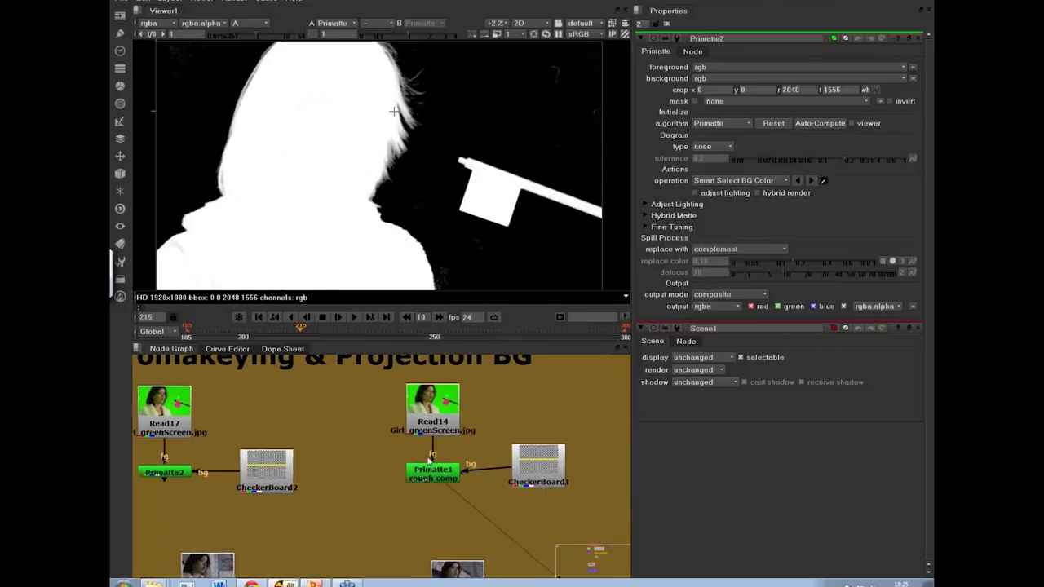
left_click(538, 469)
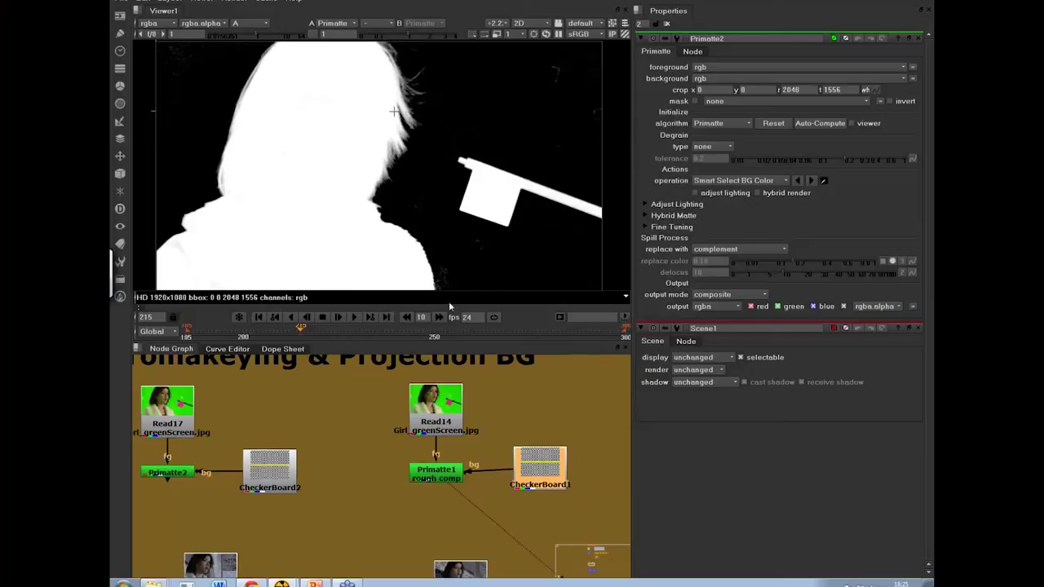
key("a")
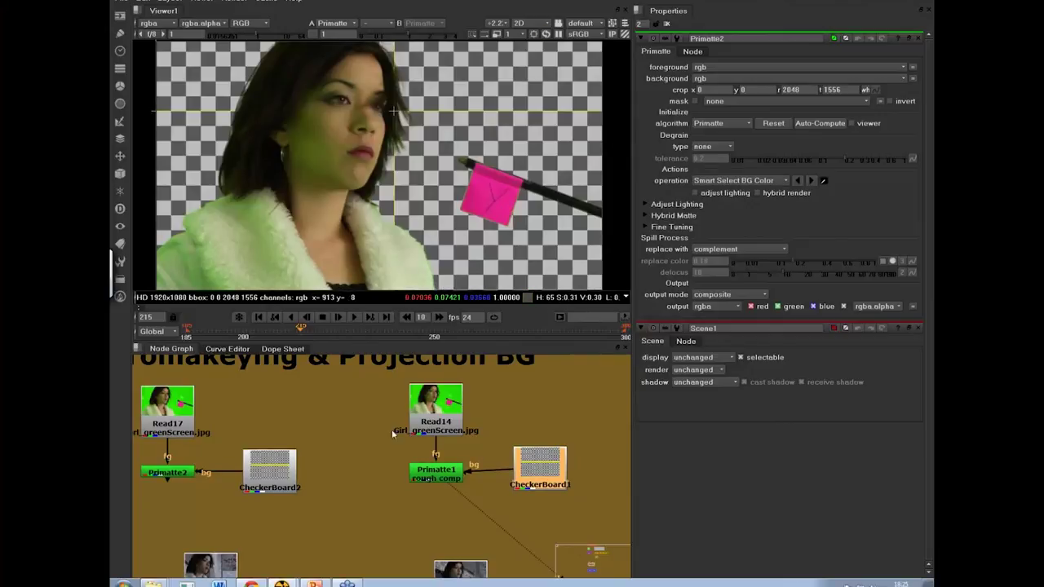
Compare the Read14 green screen plate with the keyed output of the Primatte1 rough comp in the viewer
left_click_drag(538, 468, 539, 468)
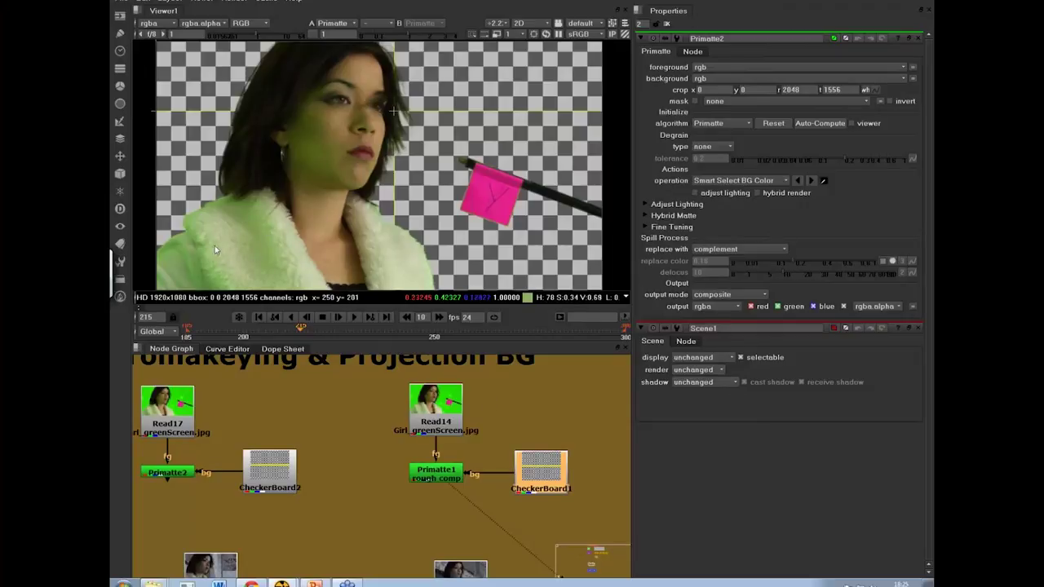
left_click_drag(436, 421, 436, 424)
key("1")
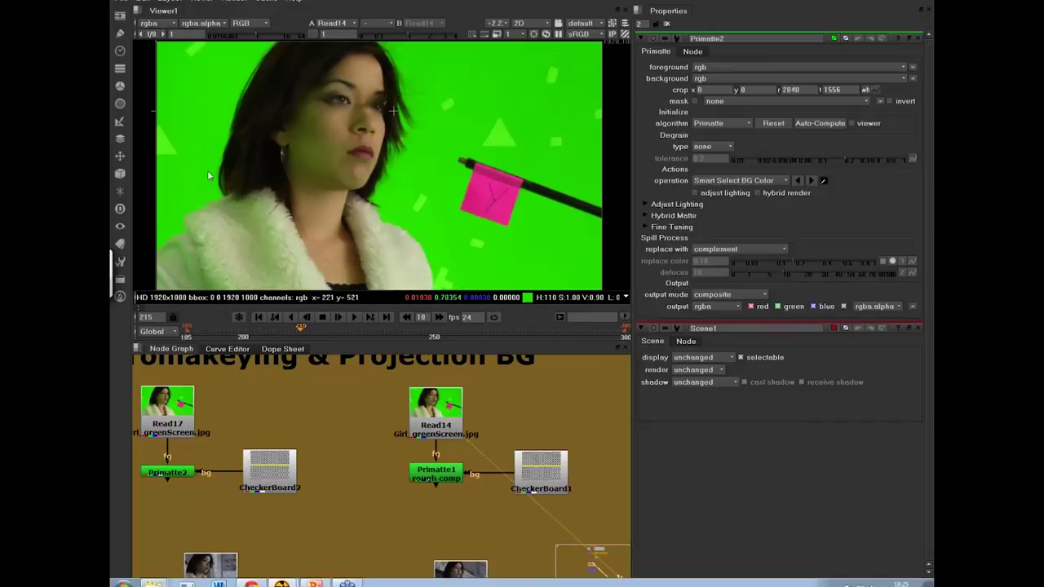
left_click(445, 467)
key("1")
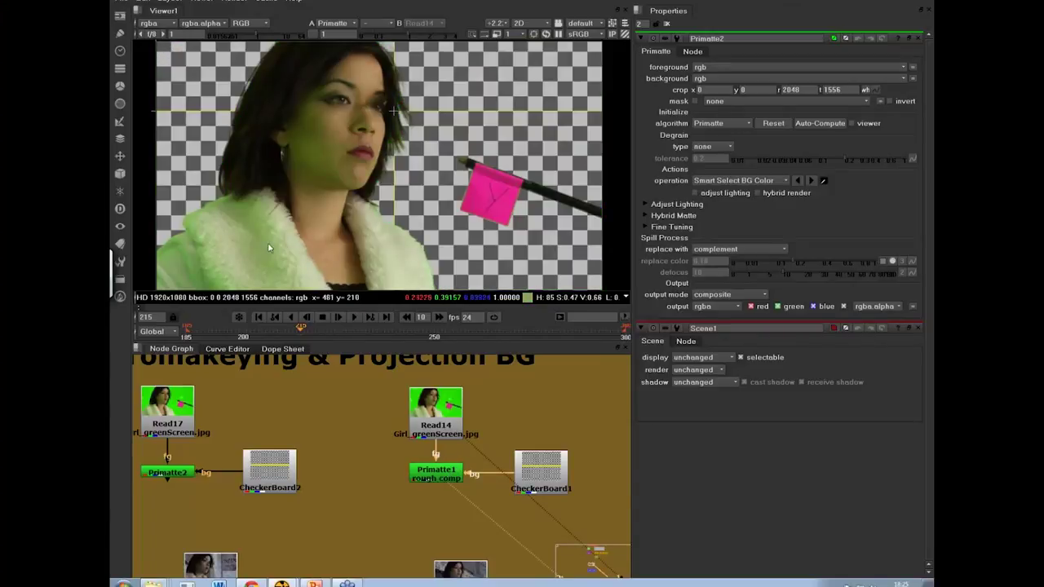
left_click(442, 470)
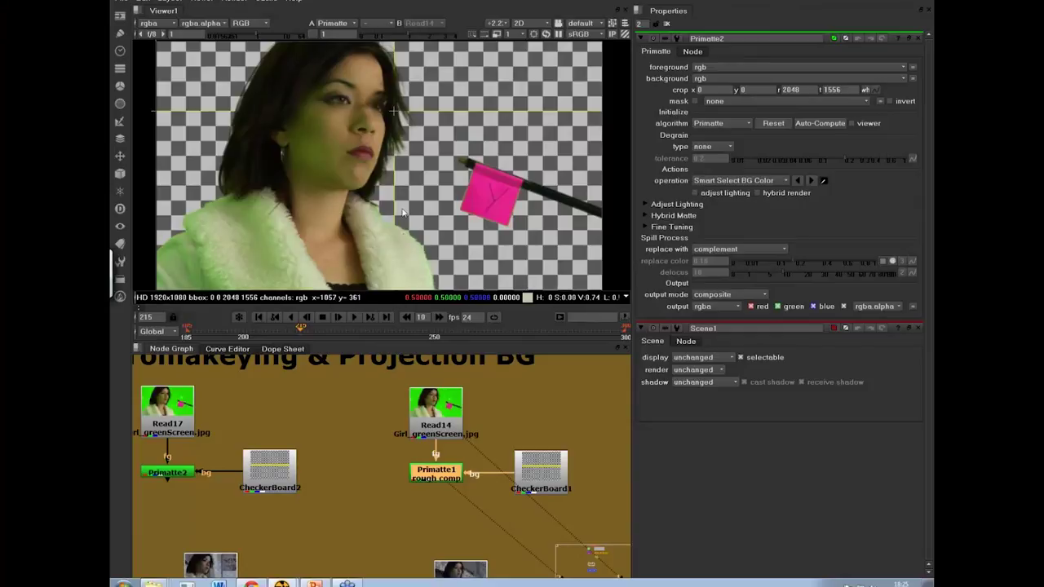
Inspect the woman's hair edges in the Primatte1 rough comp up close against the checkerboard
scroll(399, 121, "up", 5)
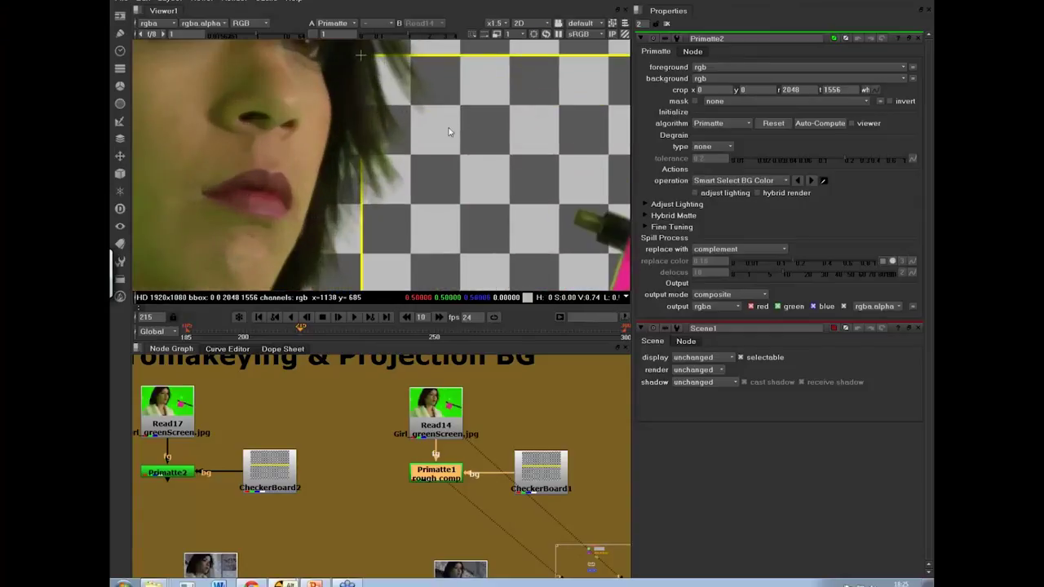
middle_click_drag(400, 181, 367, 202, "alt")
left_click_drag(402, 505, 471, 444, "alt")
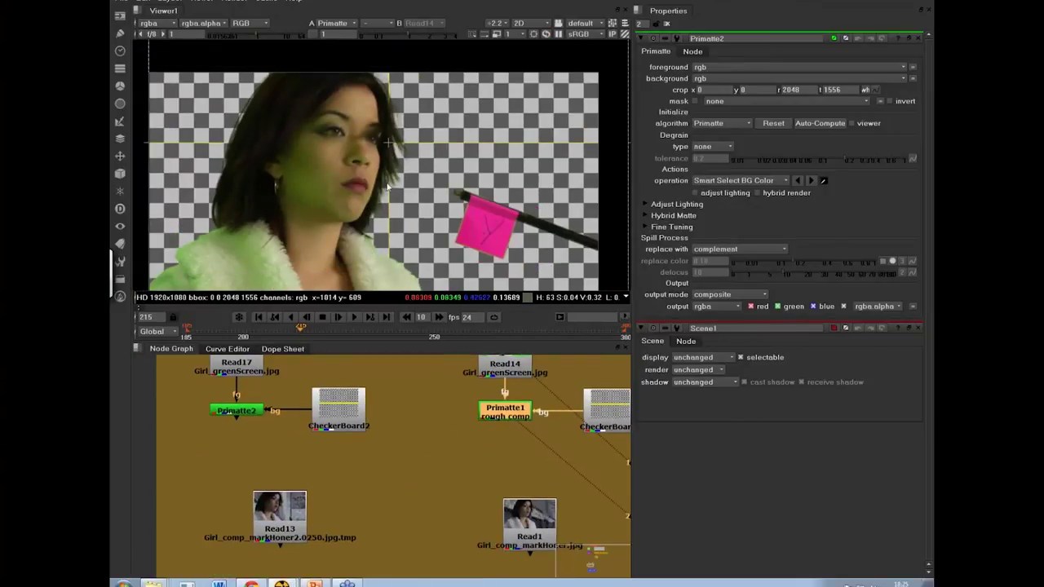
scroll(389, 175, "up", 5)
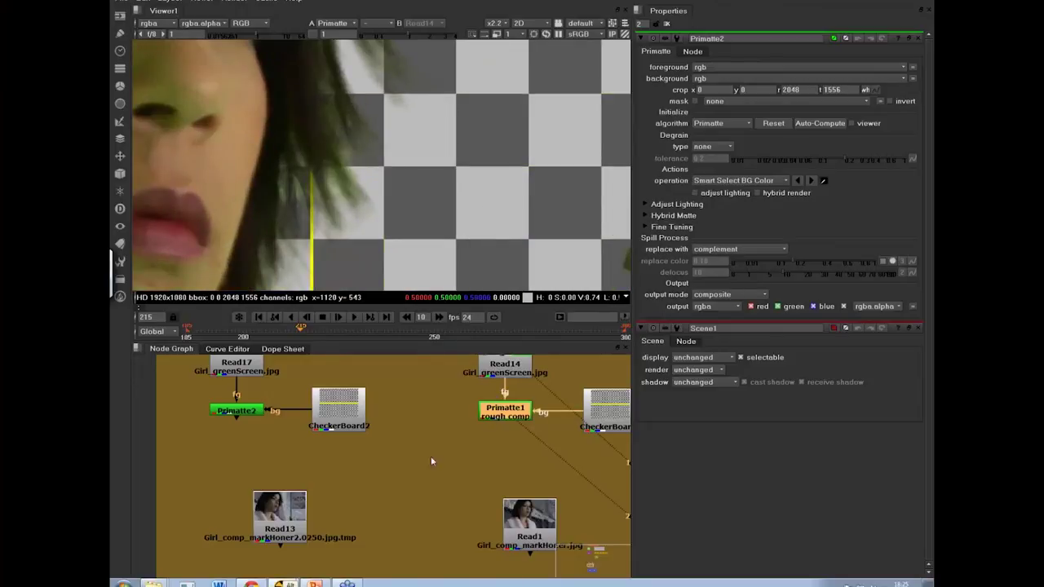
scroll(430, 461, "down", 3)
scroll(410, 200, "down", 5)
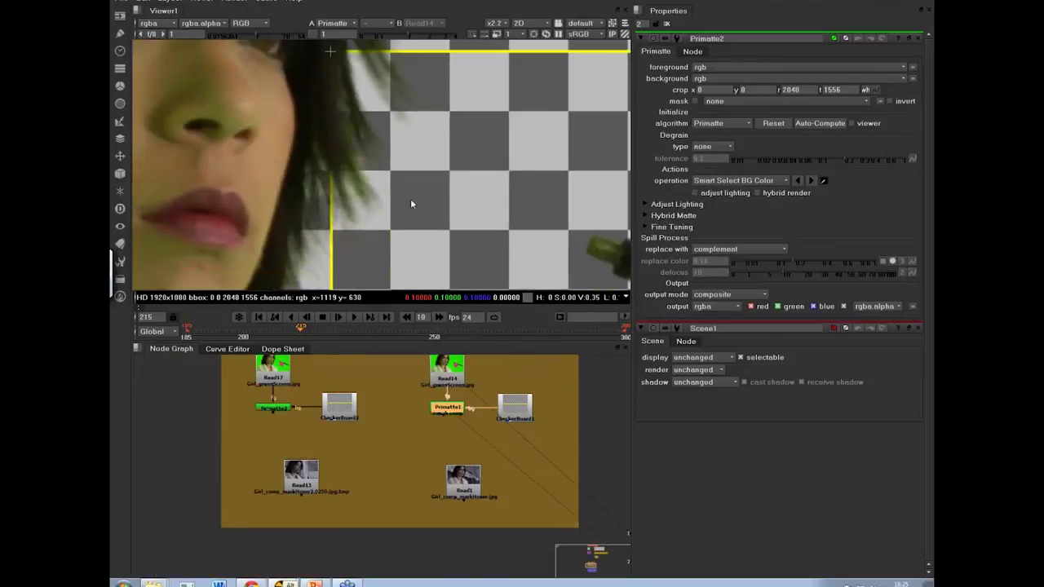
Display the finished comps Read13 and Read1 in turn, and return to Read13
left_click(302, 475)
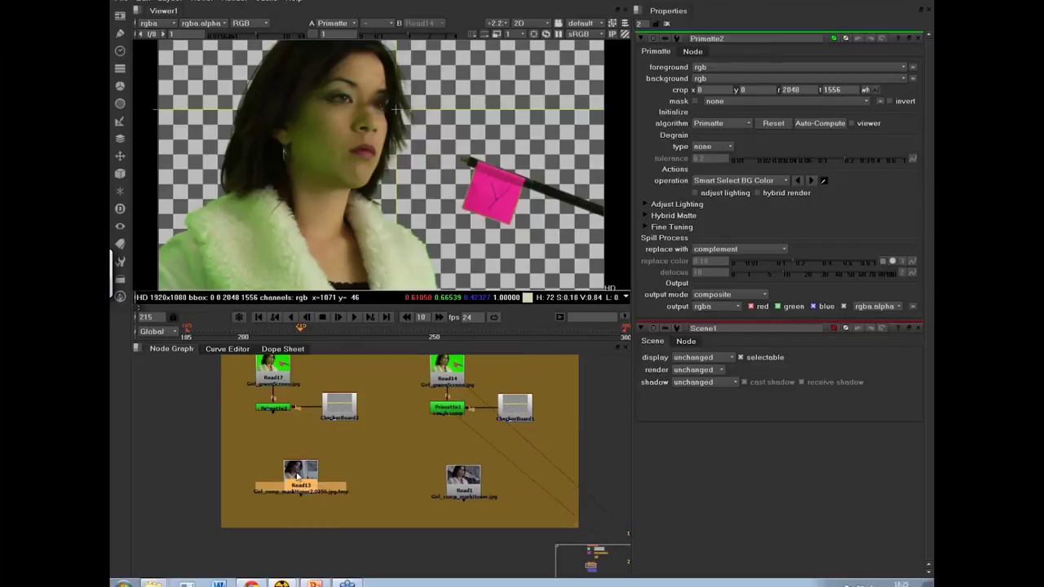
key("1")
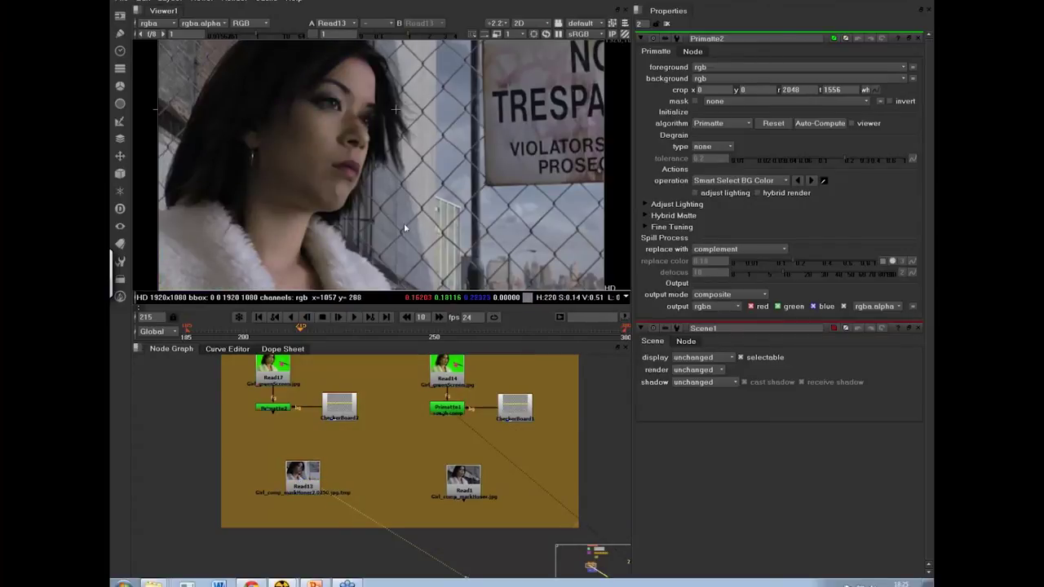
left_click(462, 478)
key("1")
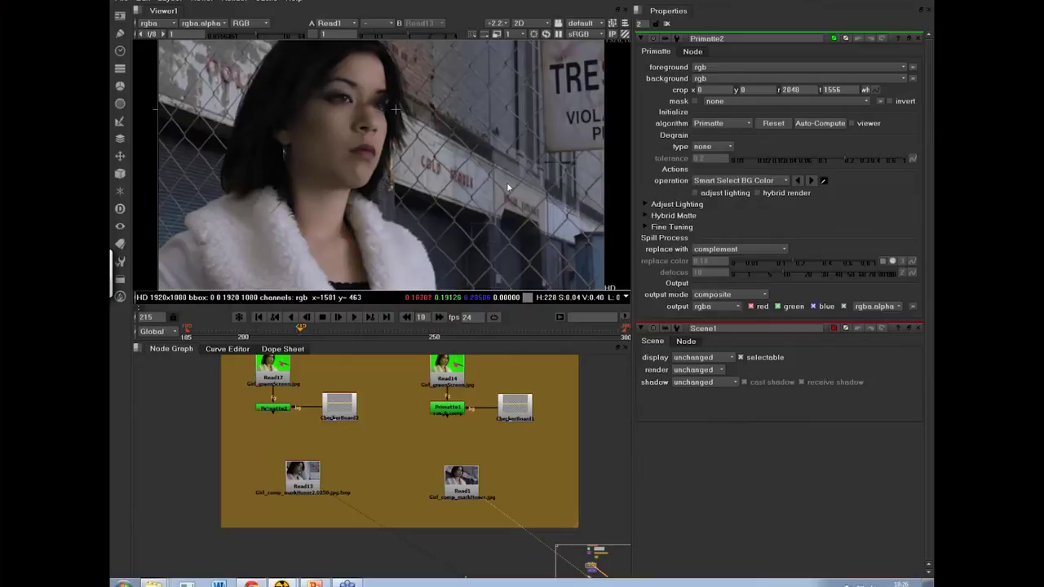
left_click_drag(299, 481, 296, 481)
key("1")
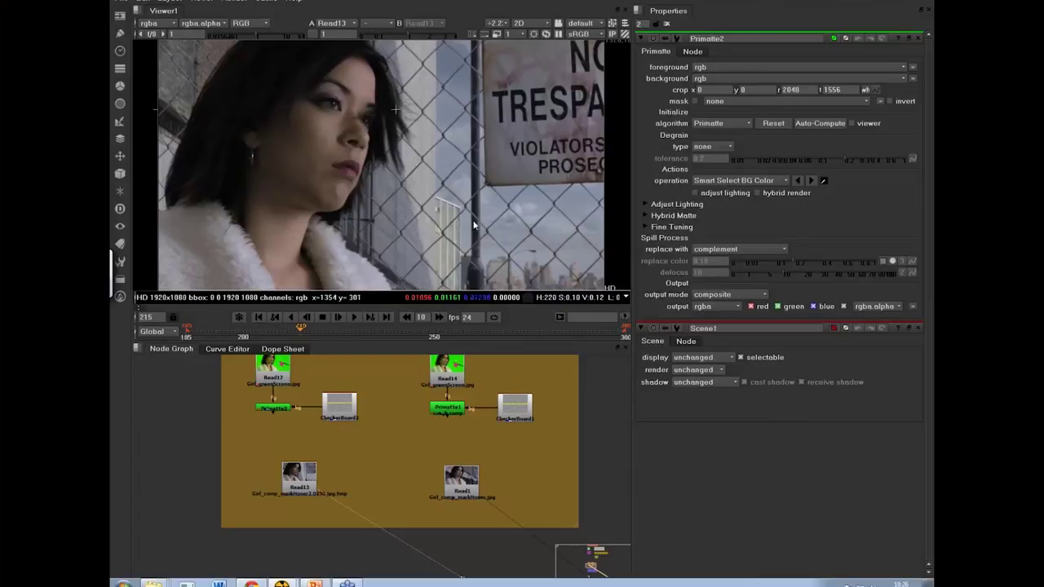
Find the Rig Removal group in the node graph and display its clean kitchen image (Read15)
middle_click_drag(391, 445, 394, 473)
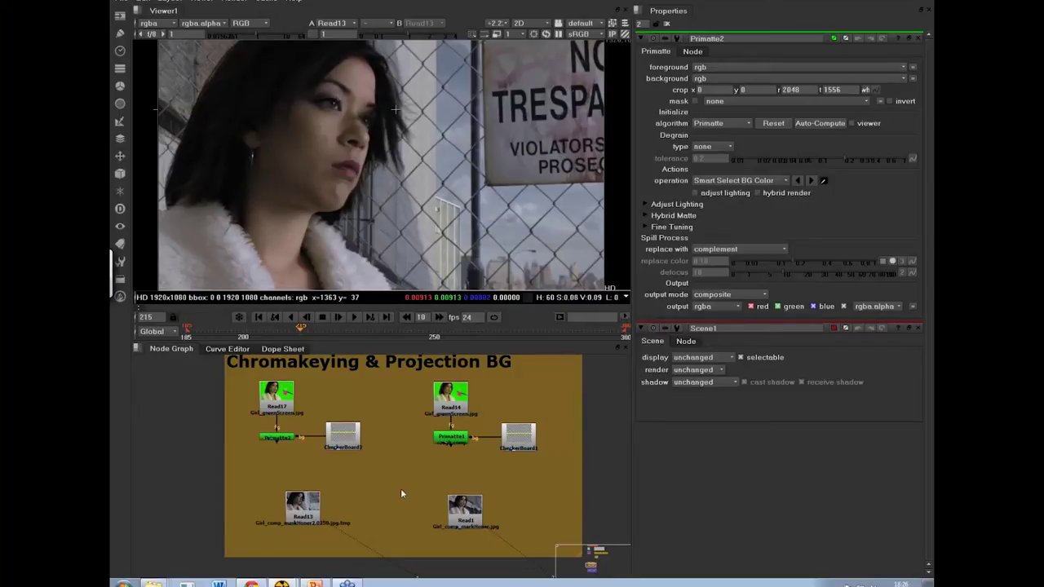
key("space")
scroll(366, 463, "down", 5)
left_click_drag(365, 462, 412, 193, "alt")
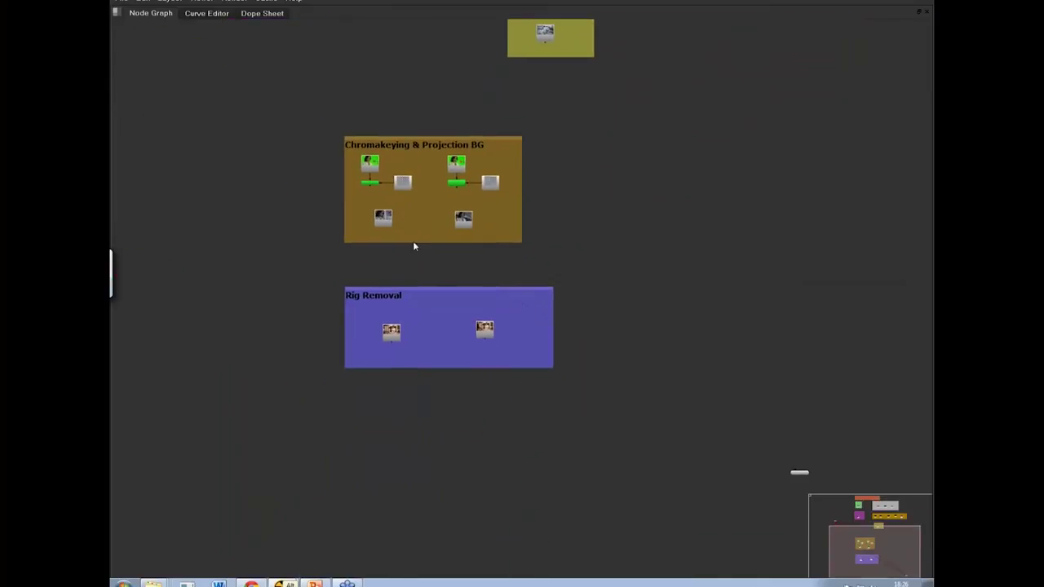
scroll(413, 243, "up", 2)
scroll(404, 363, "up", 4)
left_click_drag(400, 413, 391, 456, "alt")
key("space")
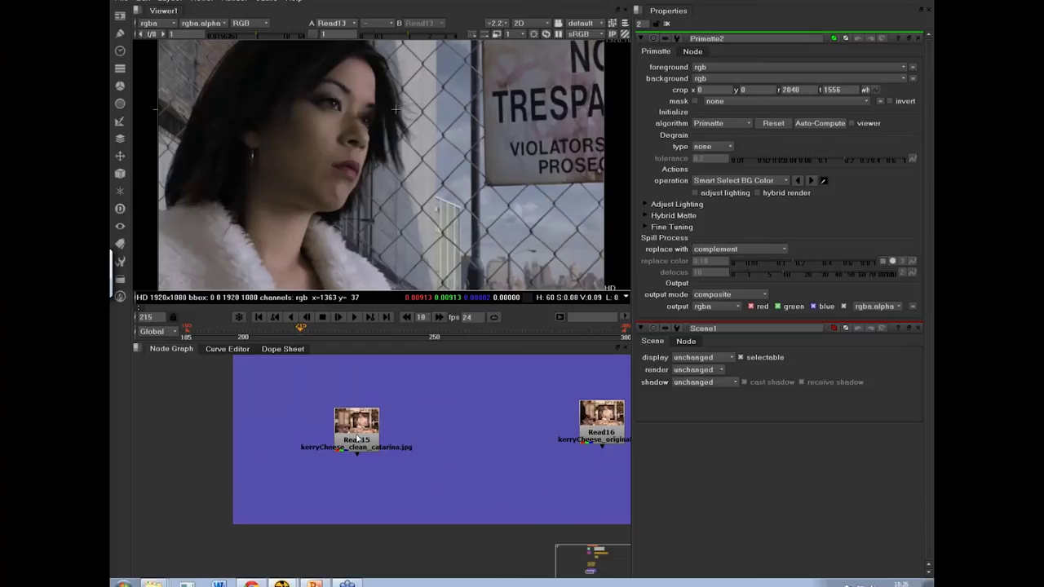
left_click(359, 439)
key("1")
Load the original kitchen image (Read16) into the viewer and compare it repeatedly with the clean version (Read15)
left_click(422, 435)
middle_click_drag(606, 422, 547, 419)
left_click(545, 421)
key("1")
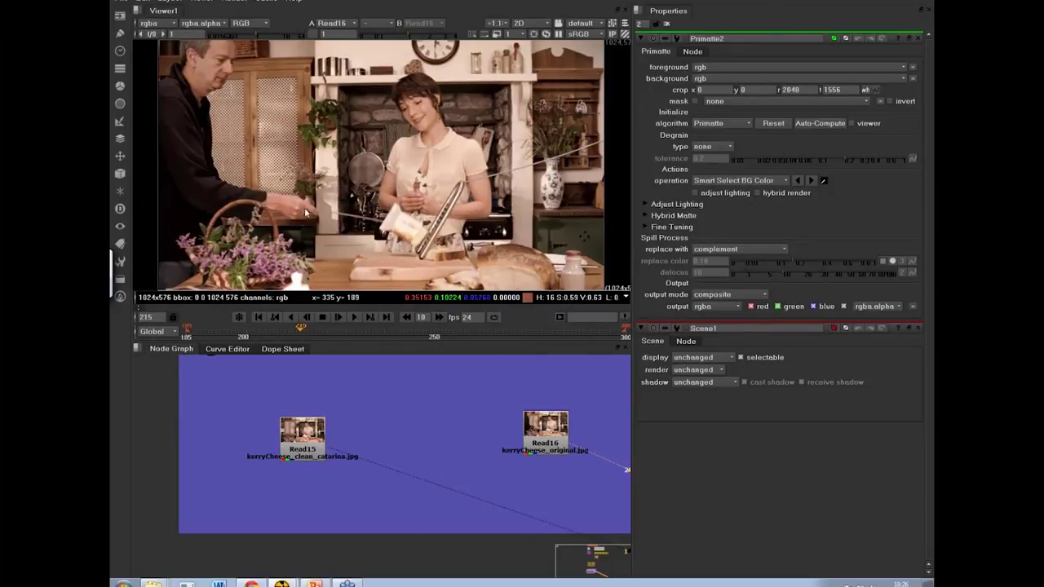
key("1")
key("2")
key("1")
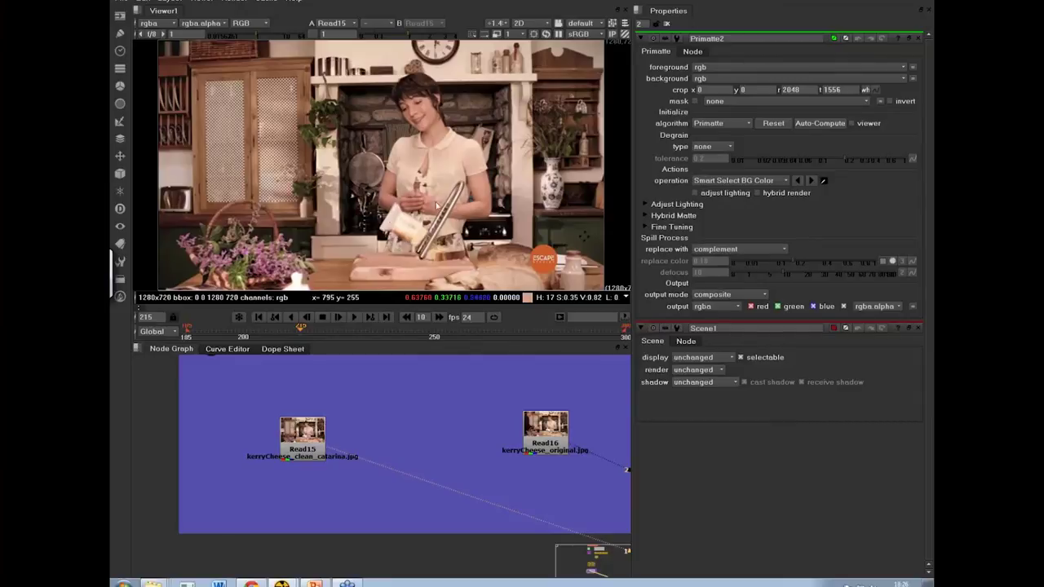
left_click(304, 447)
left_click(537, 429)
key("2")
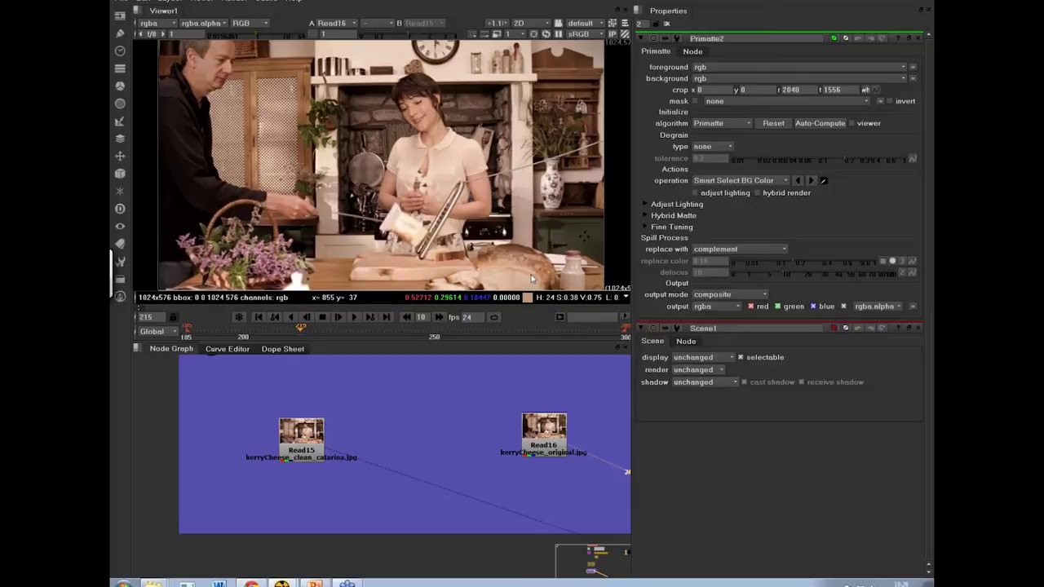
key("2")
key("1")
key("2")
key("1")
key("2")
key("1")
key("2")
key("1")
key("2")
key("1")
key("2")
key("1")
Find the 3D node setup with the sphere, card and camera, and display Scene1 in the viewer
key("space")
left_click_drag(314, 404, 731, 355, "alt")
scroll(600, 407, "down", 3)
left_click_drag(560, 442, 512, 474, "alt")
middle_click_drag(477, 433, 470, 394, "alt")
left_click_drag(470, 394, 483, 420, "alt")
middle_click_drag(390, 180, 465, 217, "alt")
left_click_drag(465, 217, 386, 434, "alt")
key("space")
left_click(324, 458)
key("1")
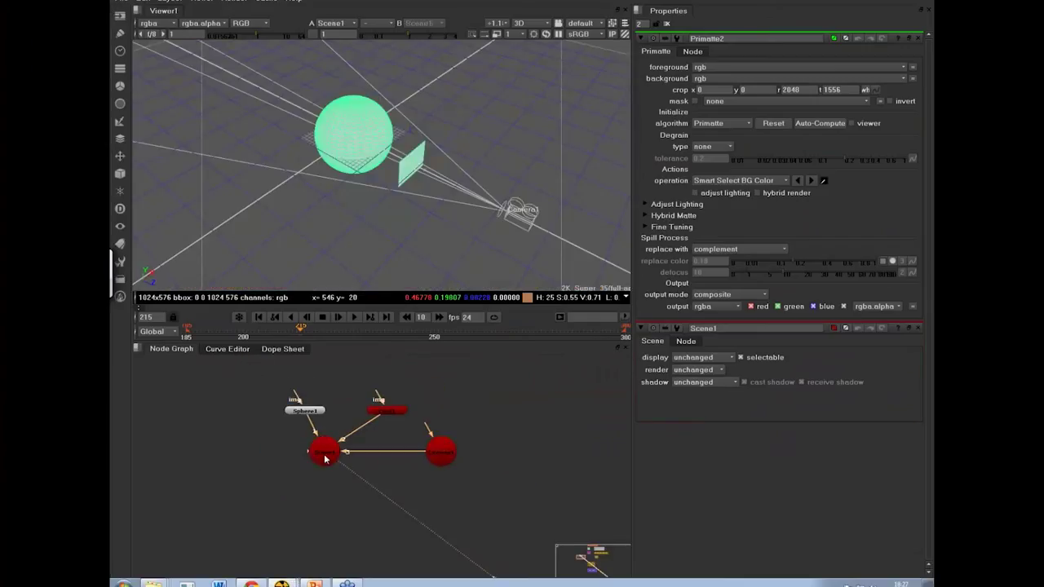
Examine the sphere, card and camera of the 3D scene from several angles
middle_click_drag(416, 181, 351, 188, "alt")
right_click_drag(449, 163, 403, 152, "alt")
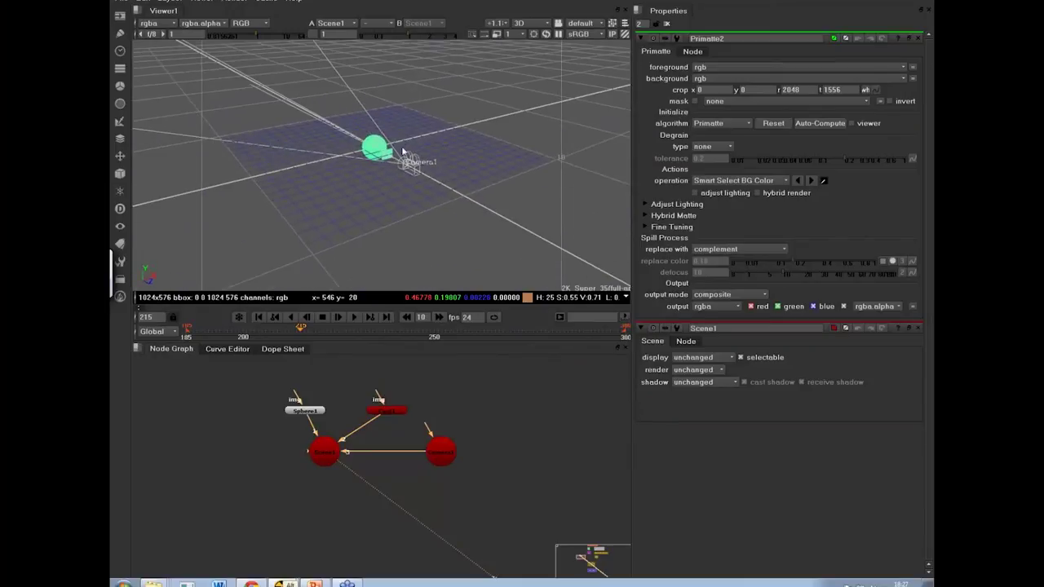
middle_click_drag(404, 151, 491, 116, "alt")
left_click(493, 137)
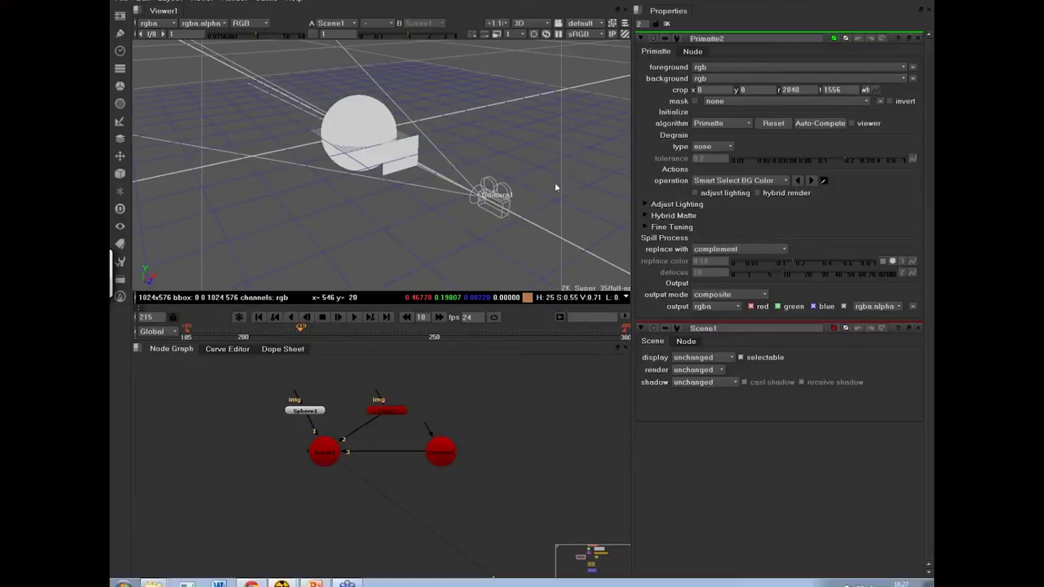
left_click_drag(477, 147, 522, 151, "ctrl")
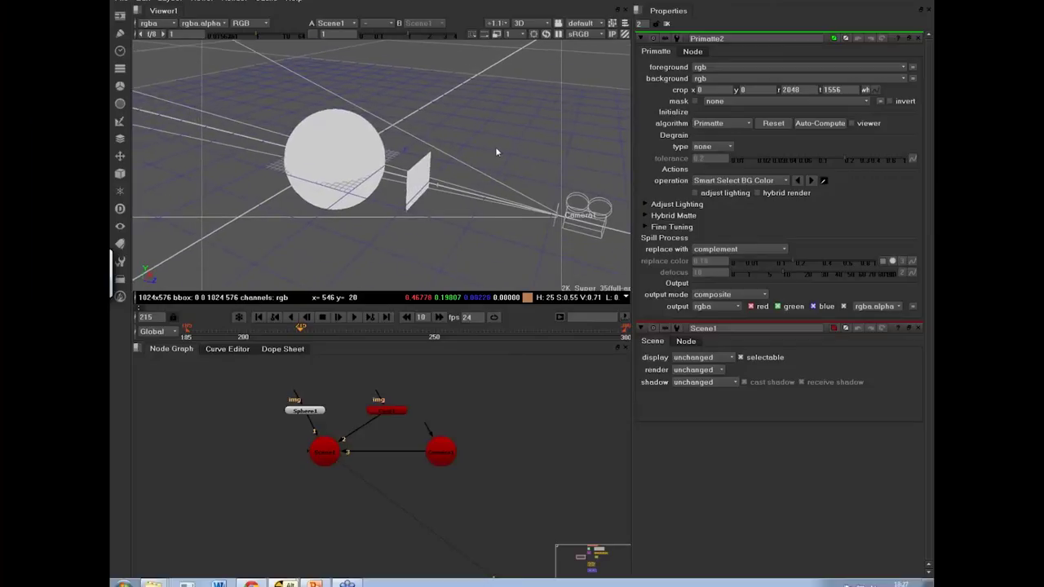
left_click(349, 170)
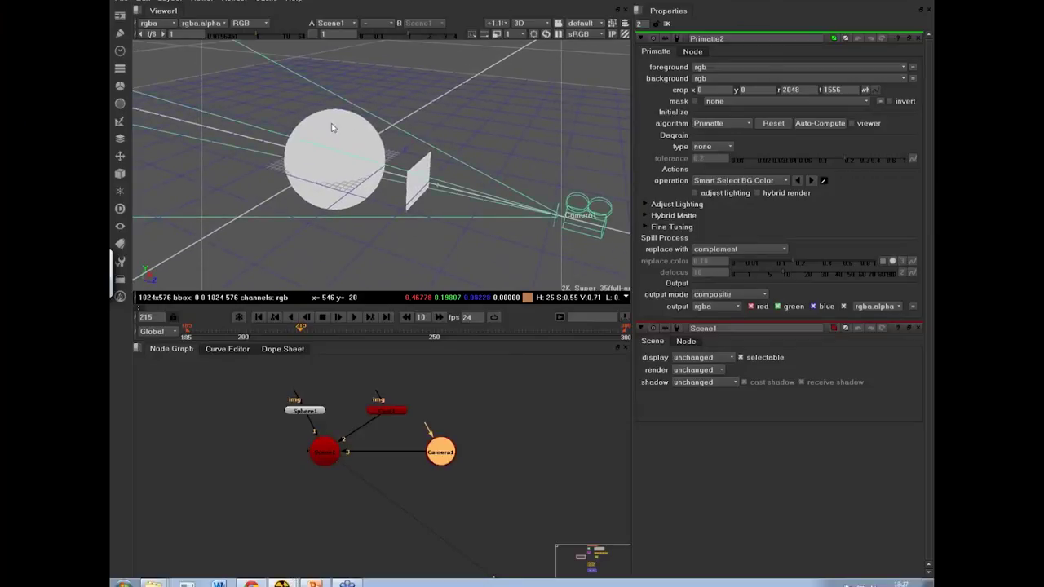
left_click(335, 130)
left_click_drag(554, 150, 498, 163, "ctrl")
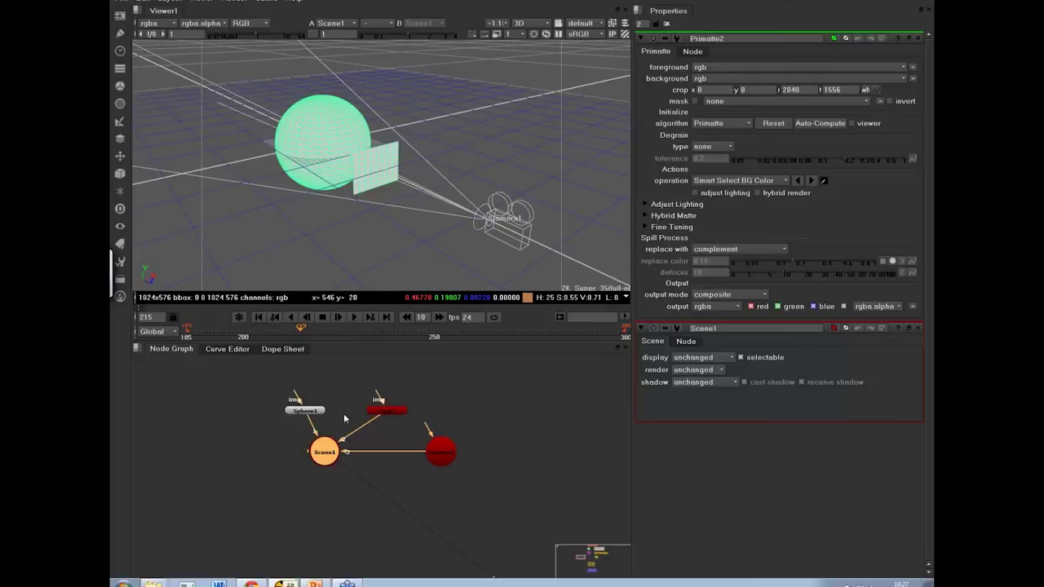
Open the settings of the Card1 node and examine the card's placement in the 3D scene
scroll(344, 412, "up", 3)
left_click(402, 424)
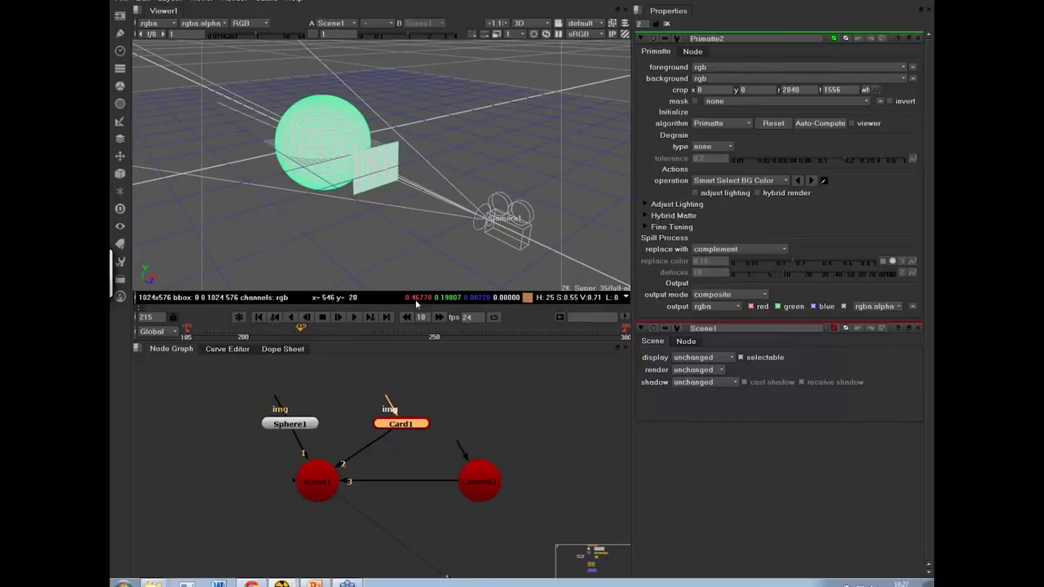
left_click_drag(454, 182, 456, 201, "ctrl")
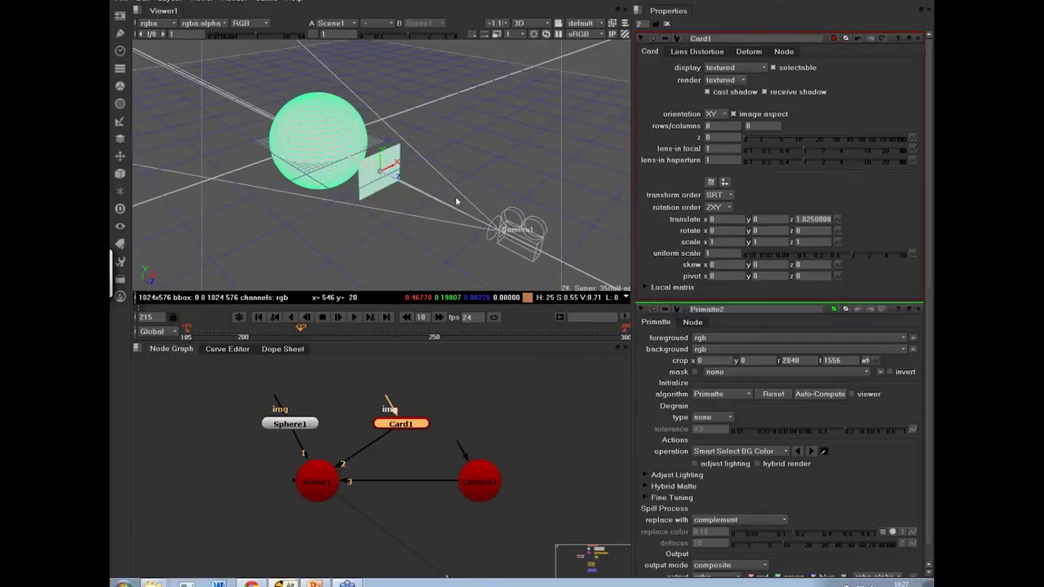
right_click_drag(478, 188, 390, 172, "alt")
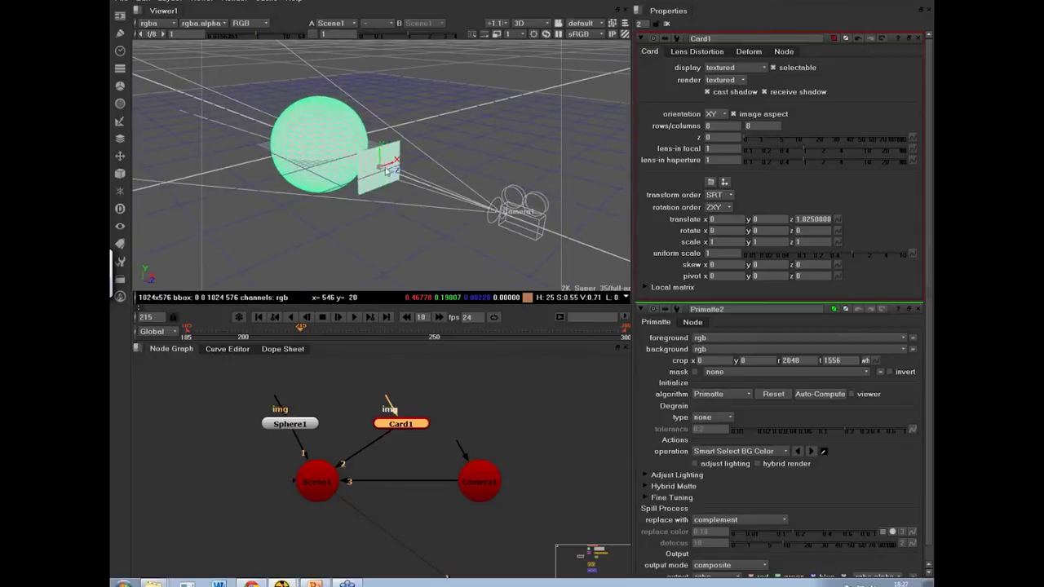
Add a ColorBars node above Card1 and connect it to the card's img input
scroll(451, 172, "up", 2)
middle_click_drag(441, 428, 425, 459)
key("Tab")
type("colo")
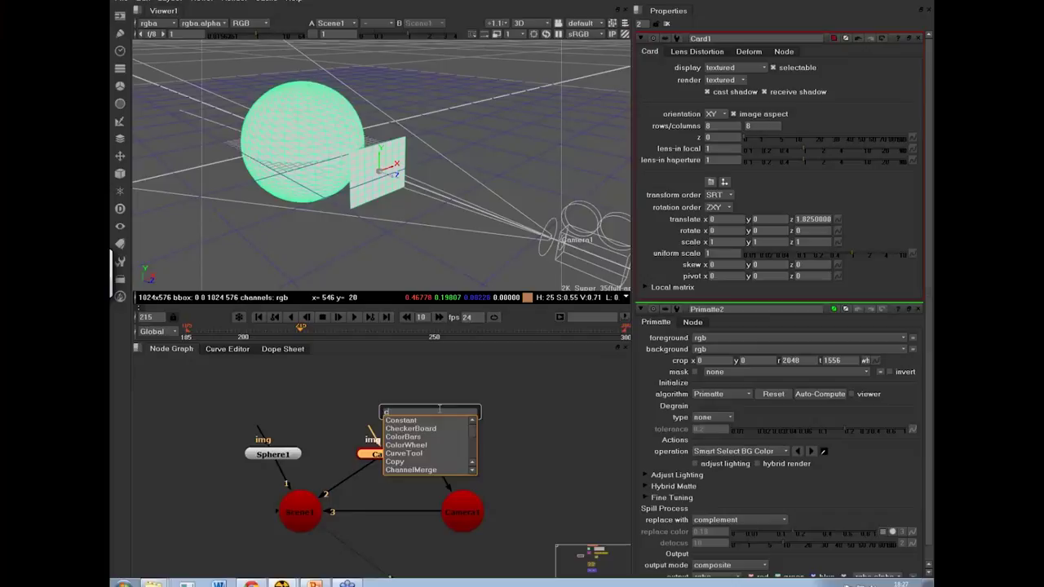
left_click(408, 420)
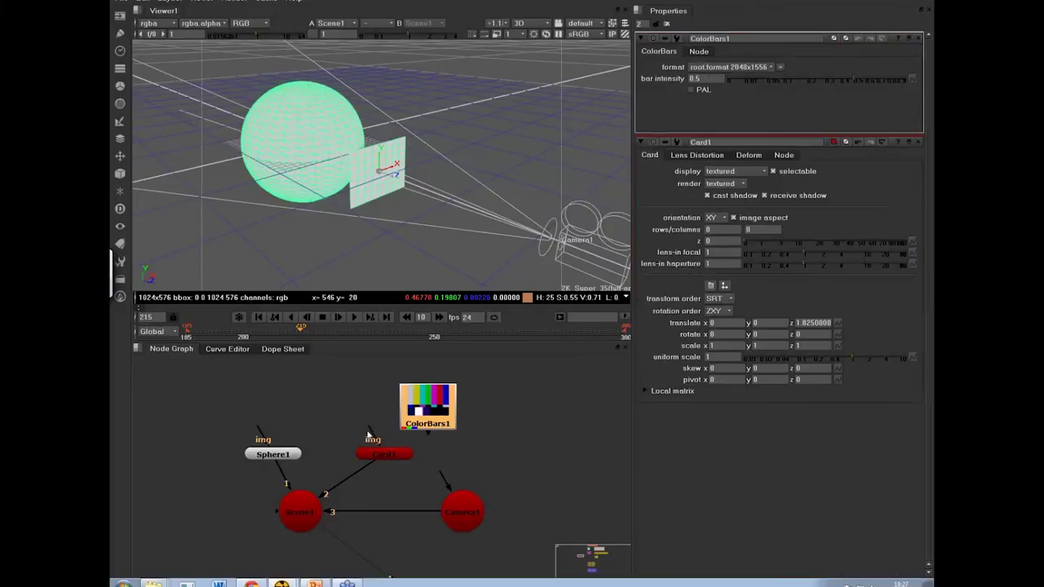
left_click_drag(425, 410, 389, 411)
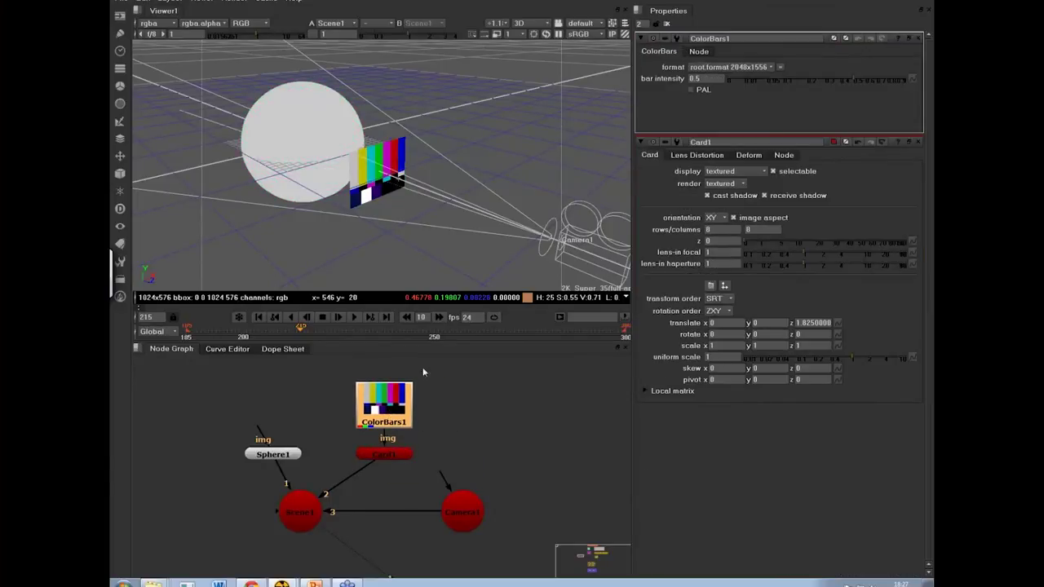
Connect the img input of Sphere1 to the color bars and view the textured sphere in 3D
left_click_drag(480, 159, 495, 150, "ctrl")
left_click_drag(266, 437, 384, 408)
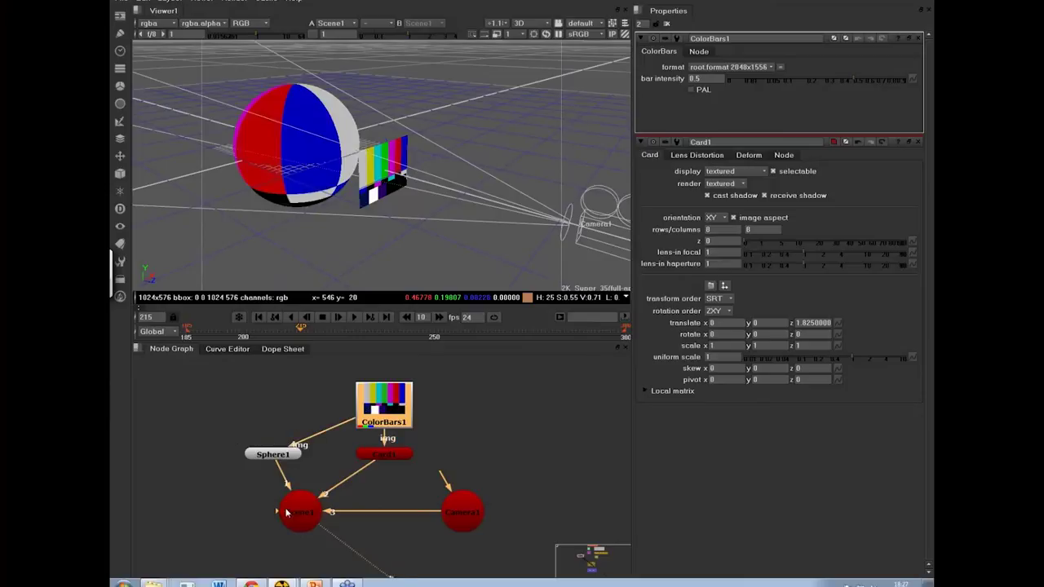
left_click_drag(445, 98, 504, 112, "ctrl")
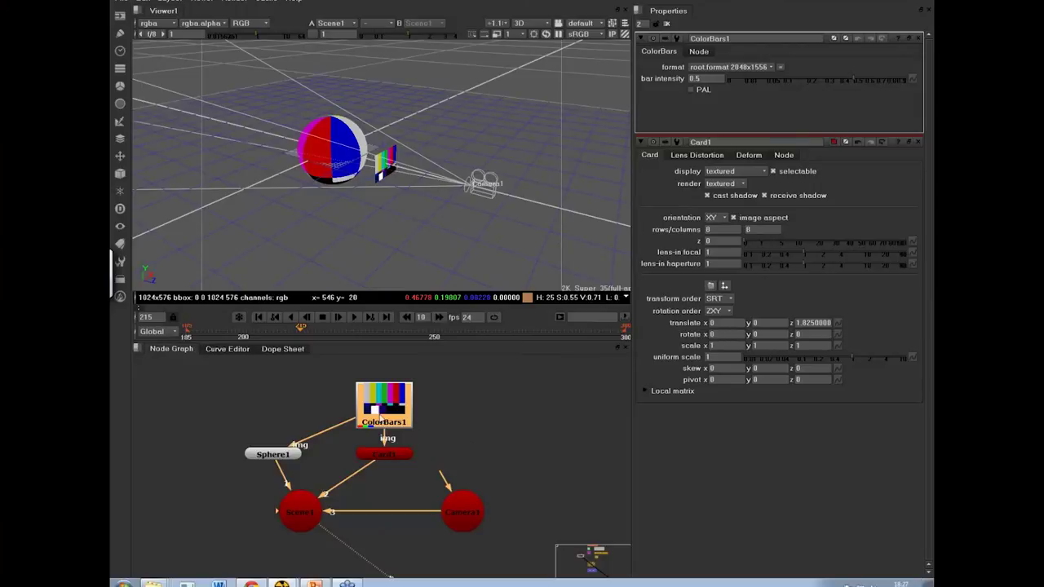
Go back to the Chromakeying & Projection BG group and display the finished comp Read1
scroll(440, 435, "down", 10)
middle_click_drag(480, 476, 325, 432)
middle_click_drag(411, 545, 425, 498)
left_click_drag(425, 498, 418, 447, "alt")
scroll(455, 426, "up", 8)
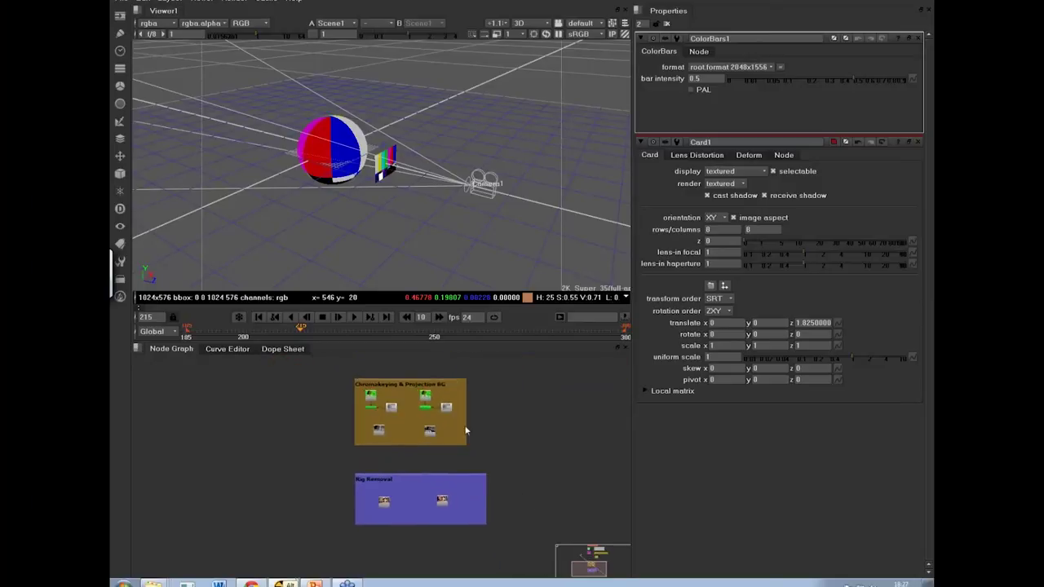
left_click(359, 455)
key("1")
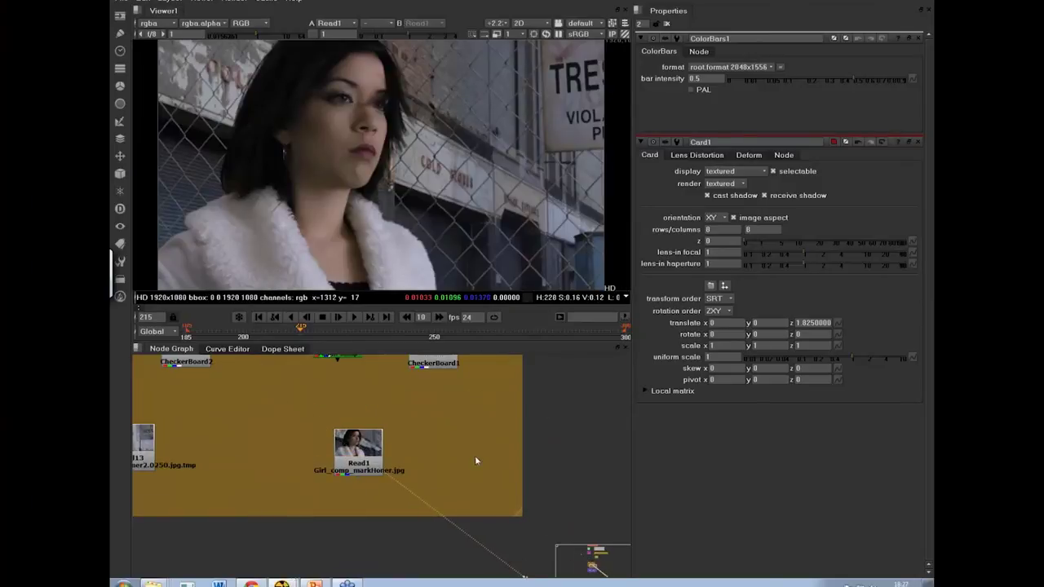
Return to the 3D scene nodes, place ColorBars1 between and above Sphere1 and Card1, and display Scene1 in the viewer
scroll(380, 424, "down", 8)
mouse_move(241, 378)
left_mouse_down("alt")
mouse_move(395, 463)
mouse_move(413, 507)
left_mouse_up("alt")
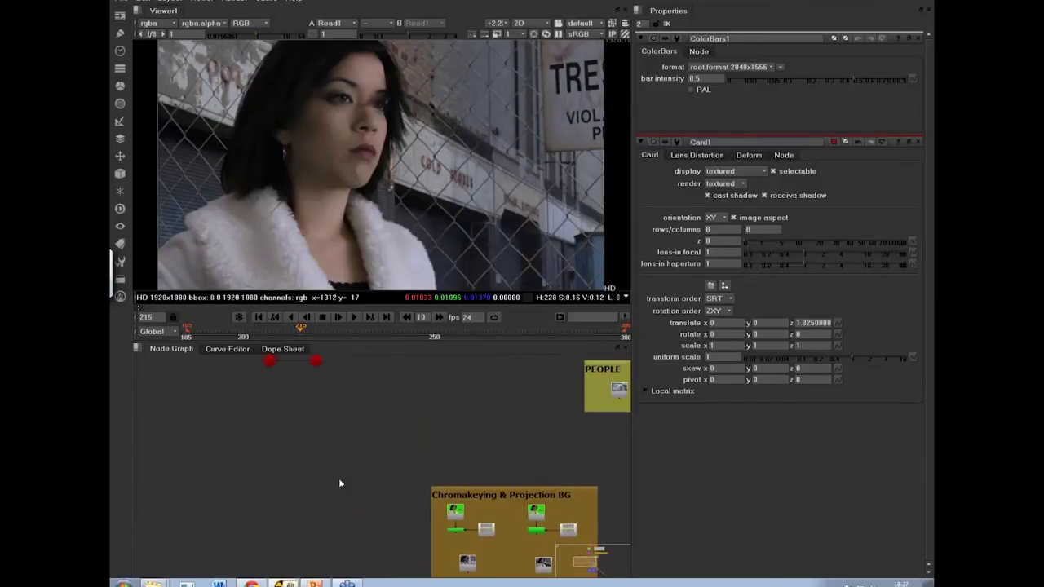
left_click_drag(276, 356, 336, 424, "alt")
scroll(334, 423, "up", 3)
left_click_drag(331, 371, 263, 371)
left_click(245, 489)
key("1")
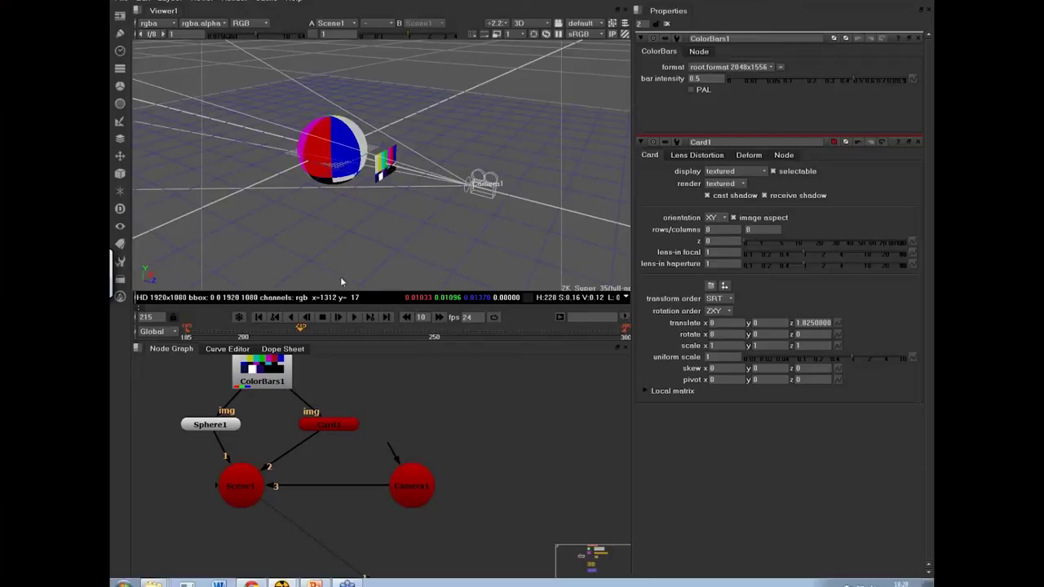
Tidy the 3D node tree by shifting ColorBars1, Sphere1 and Card1 slightly so the geometry sits closer around the color bars
middle_click_drag(339, 458, 368, 489)
left_click(304, 417)
left_click(238, 460)
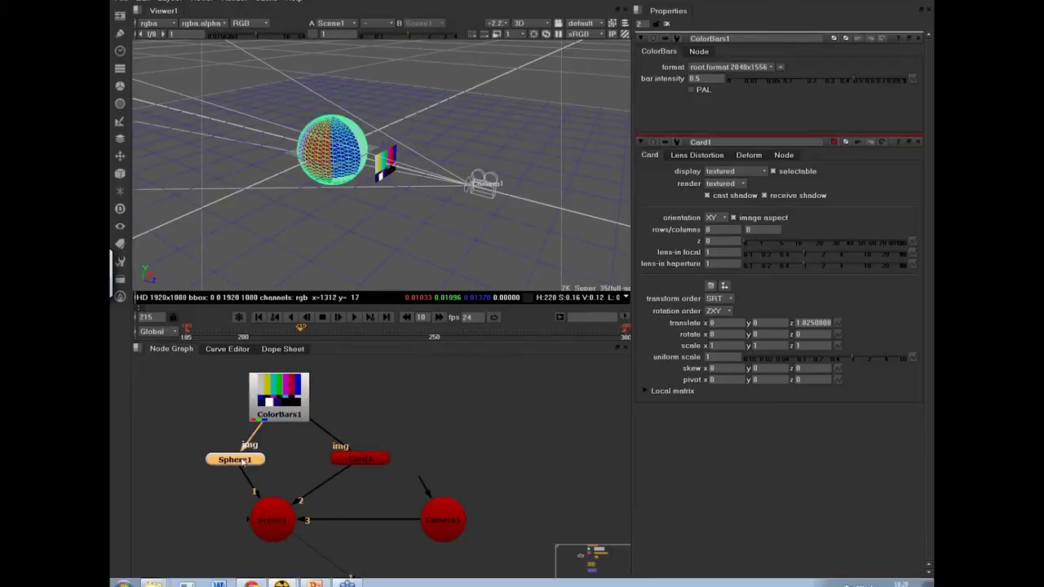
left_click_drag(363, 464, 345, 460)
left_click(384, 430)
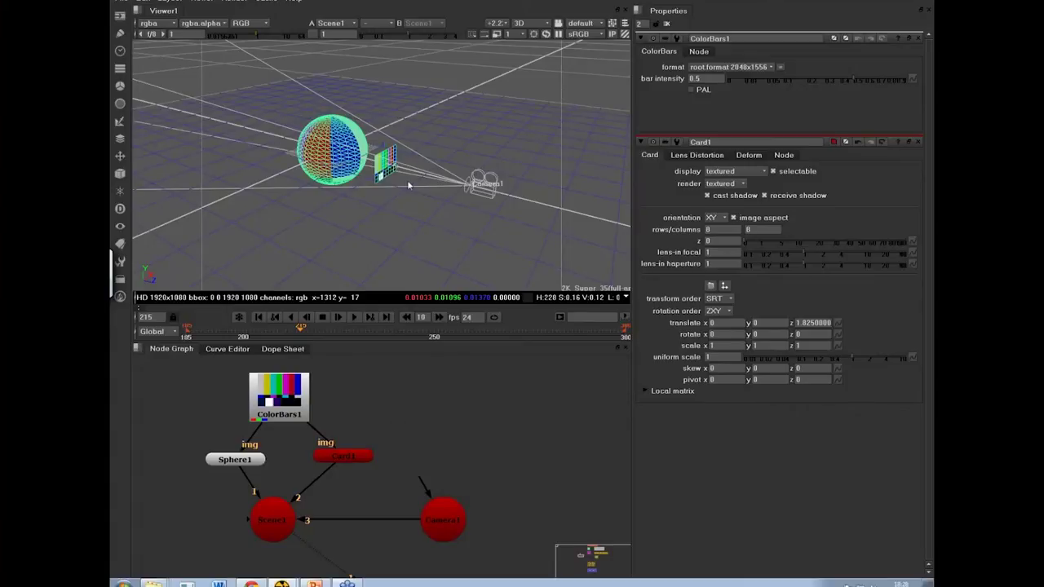
left_click_drag(280, 398, 274, 398)
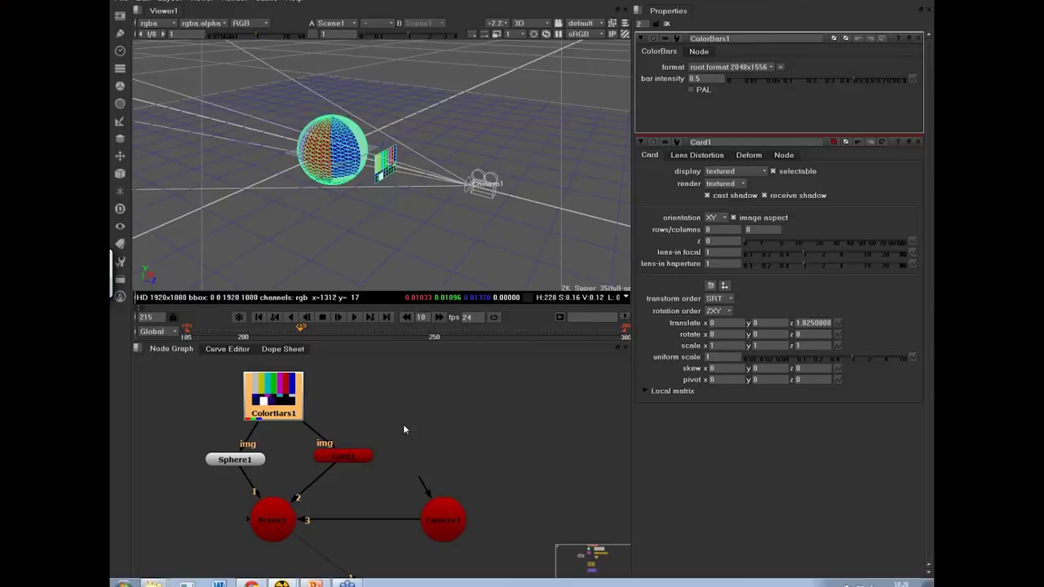
left_click_drag(246, 456, 239, 457)
left_click_drag(271, 418, 269, 420)
left_click_drag(343, 456, 333, 455)
left_click(388, 444)
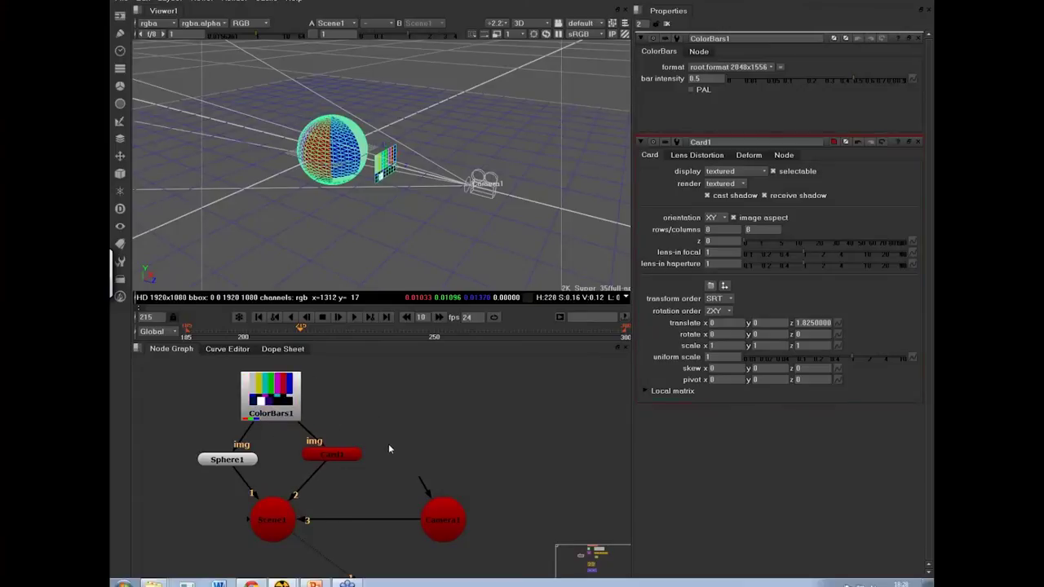
Select Card1, then survey the script's node groups in a full-screen node graph and restore the normal layout
left_click(349, 455)
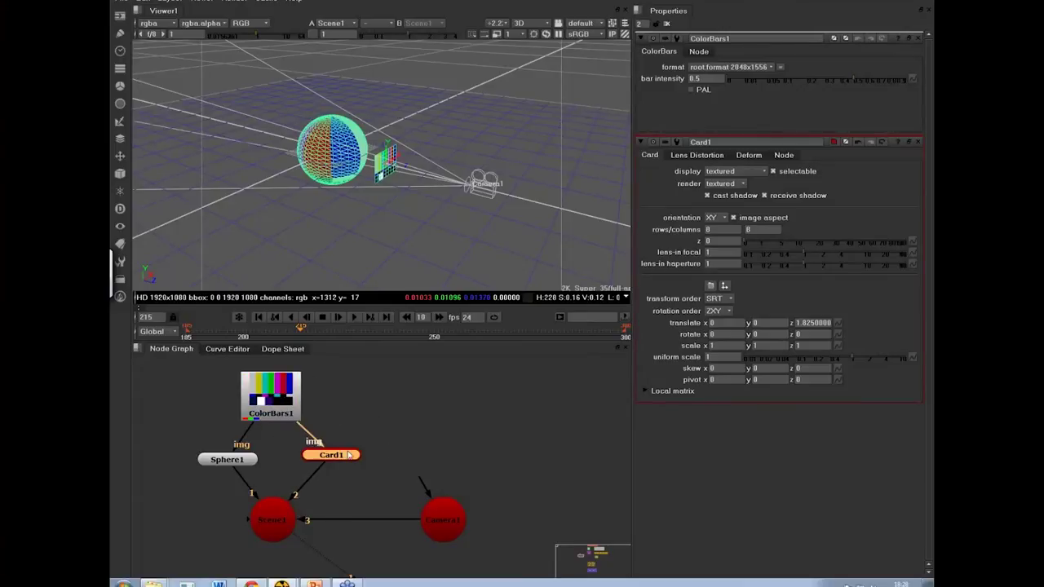
key("space")
scroll(409, 487, "down", 5)
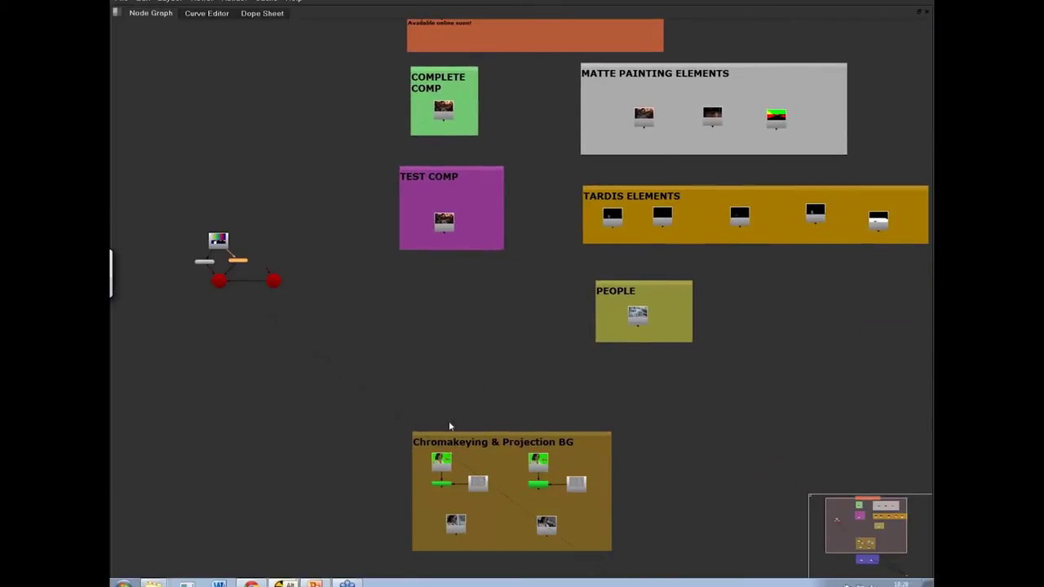
scroll(387, 478, "down", 3)
key("space")
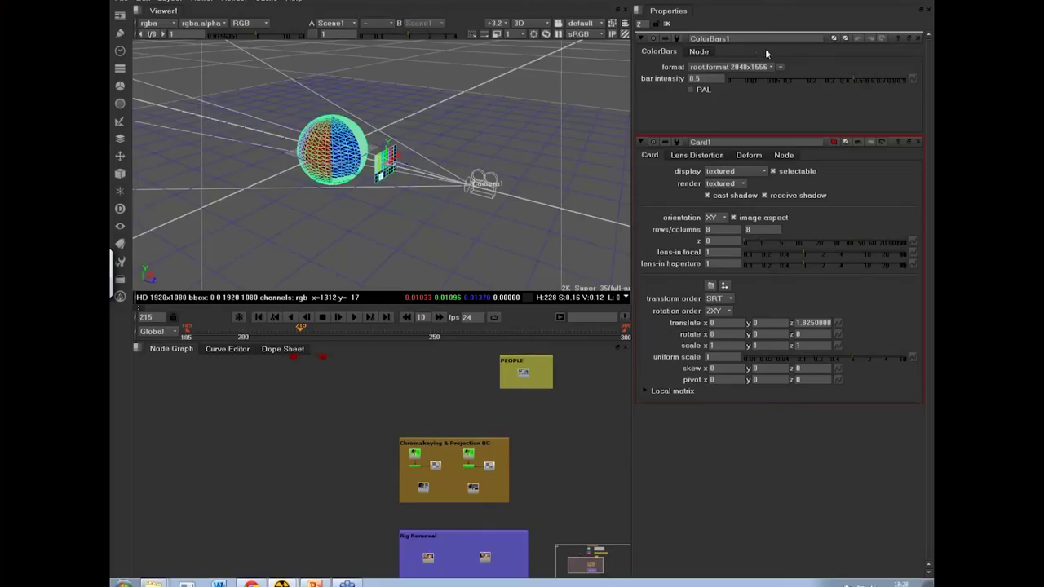